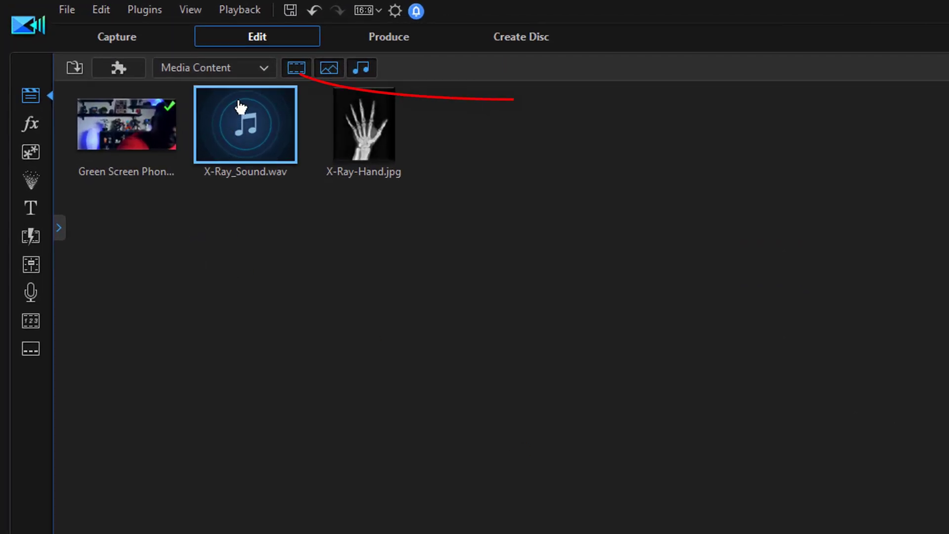
Create a new colour board from the colour selector with red 0, green 255, blue 0.
left_click(263, 68)
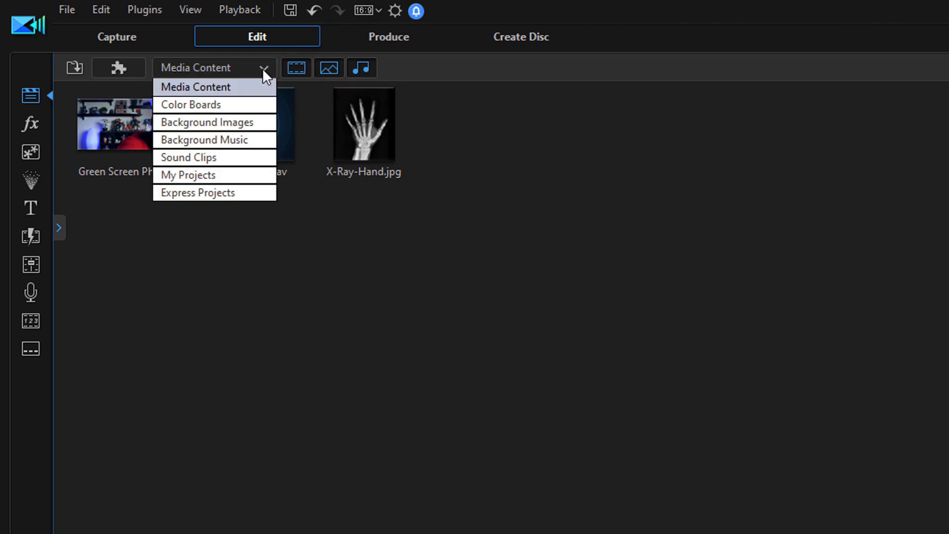
left_click(231, 109)
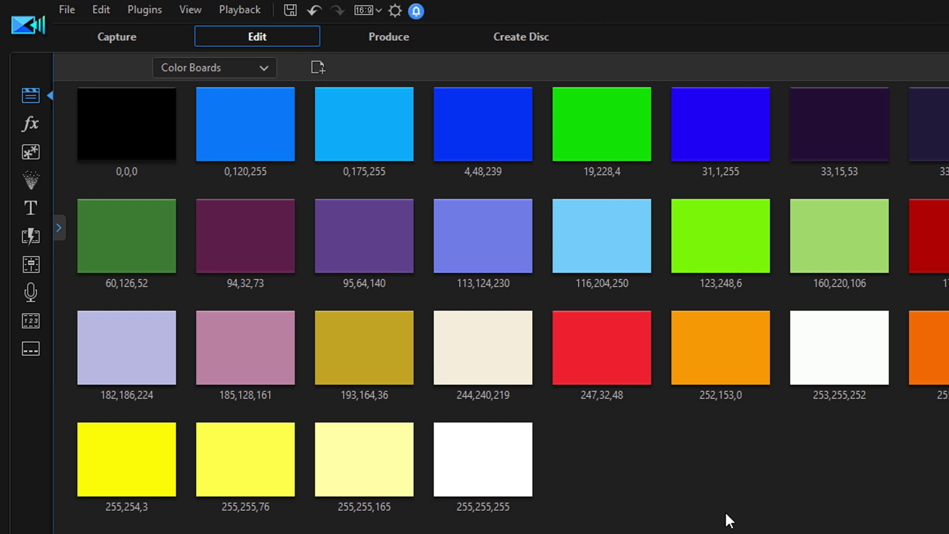
left_click(318, 66)
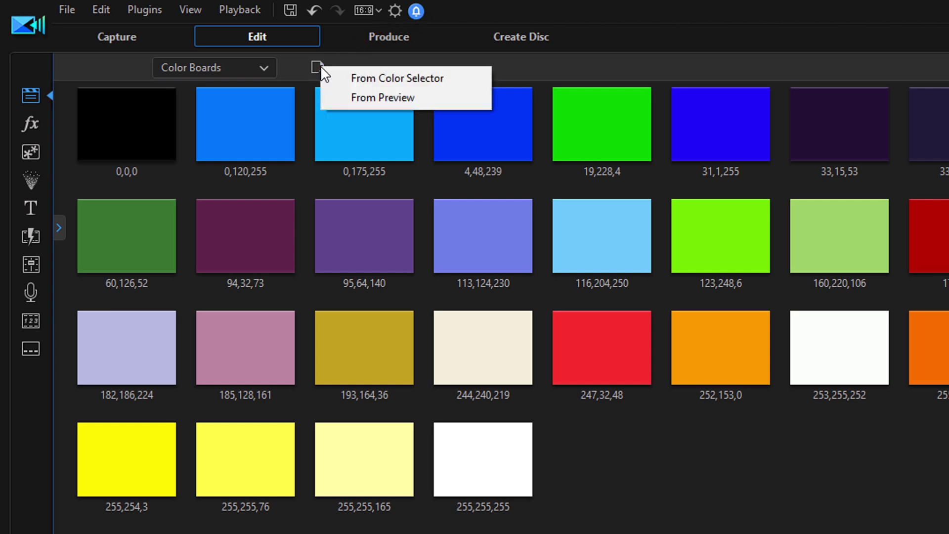
left_click(449, 87)
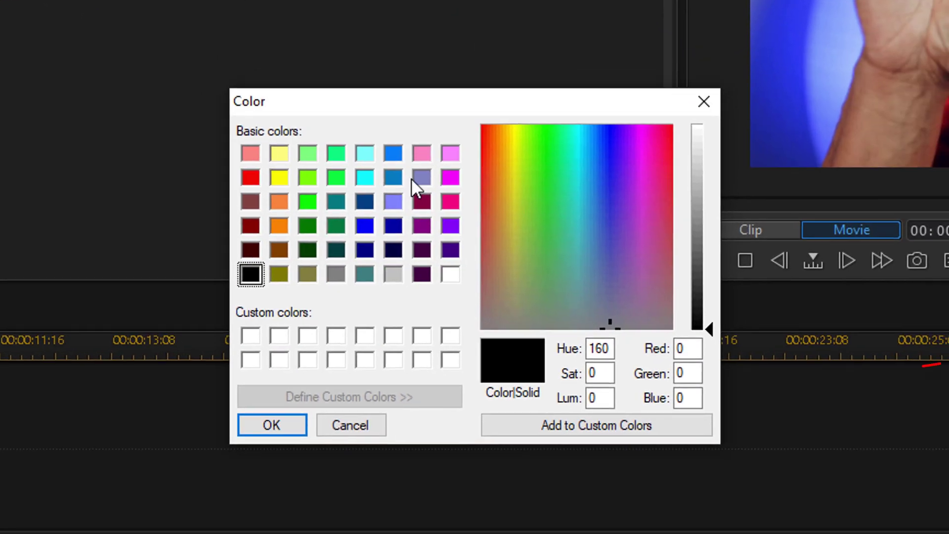
left_click(692, 374)
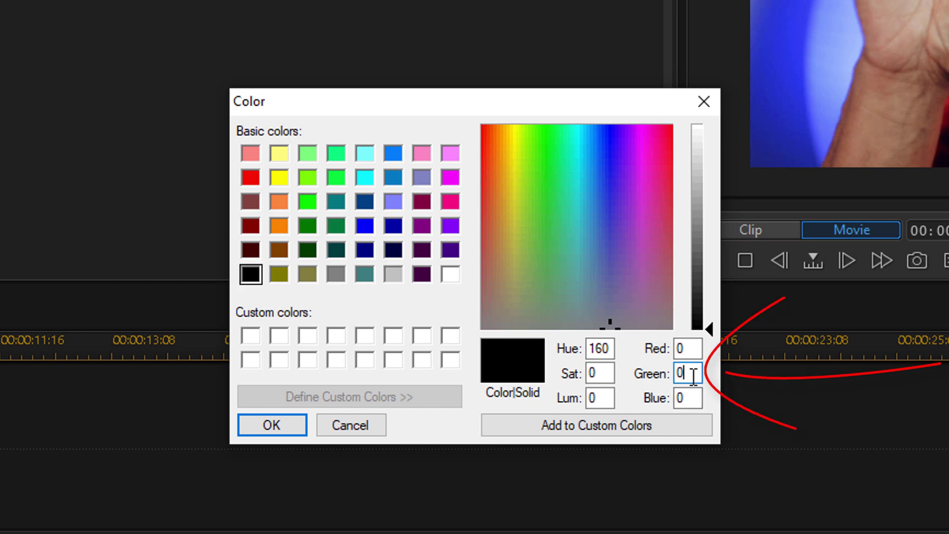
key("BackSpace")
type("255")
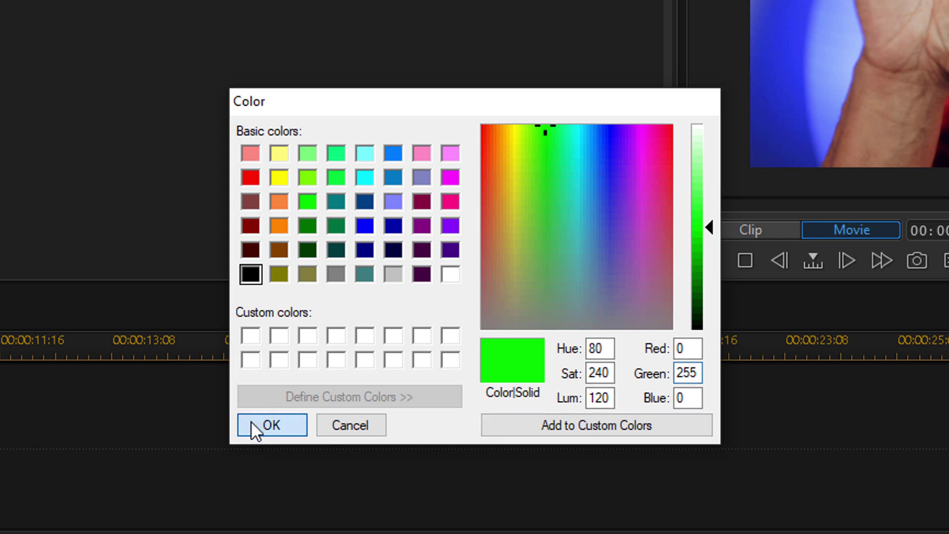
left_click(252, 426)
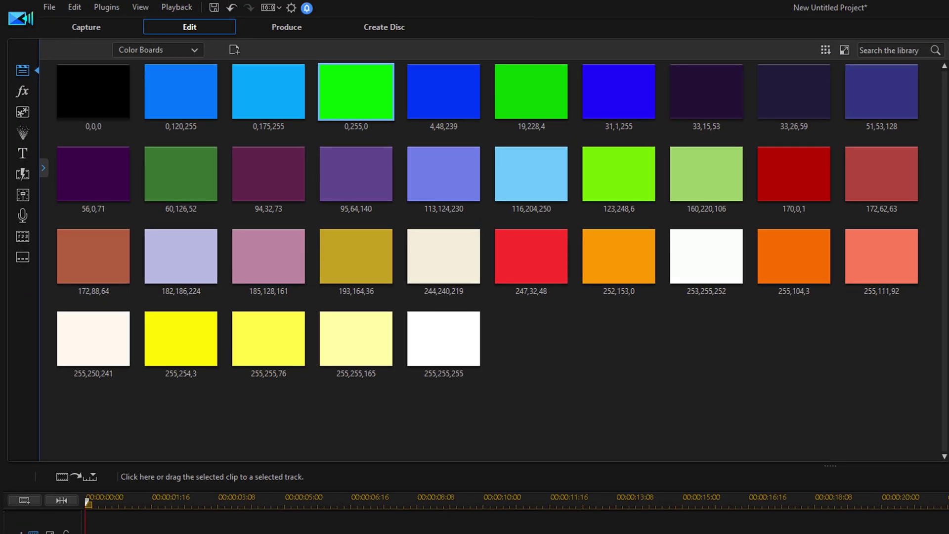
Place the new 0,255,0 green colour board on track 1 as a clip.
left_click(532, 88)
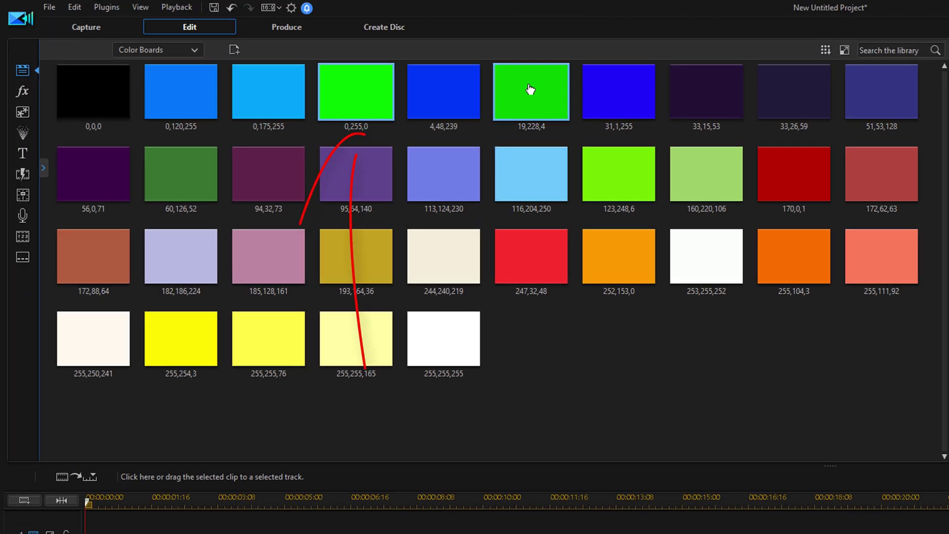
left_click(358, 89)
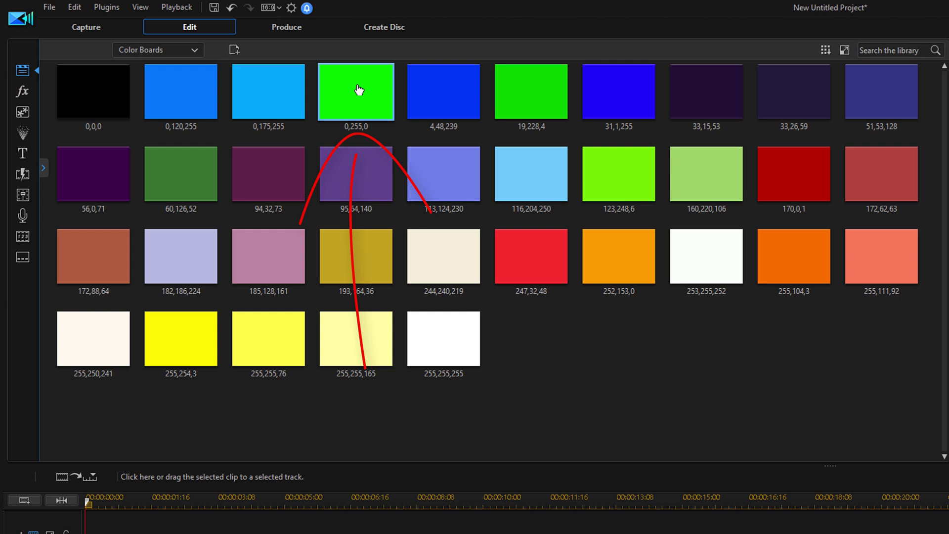
left_click_drag(359, 89, 663, 532)
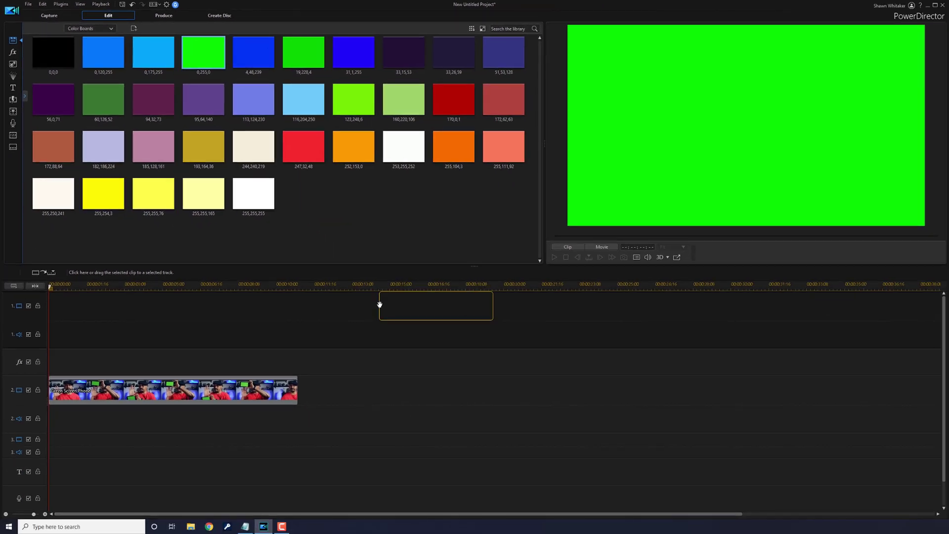
left_click_drag(379, 303, 381, 304)
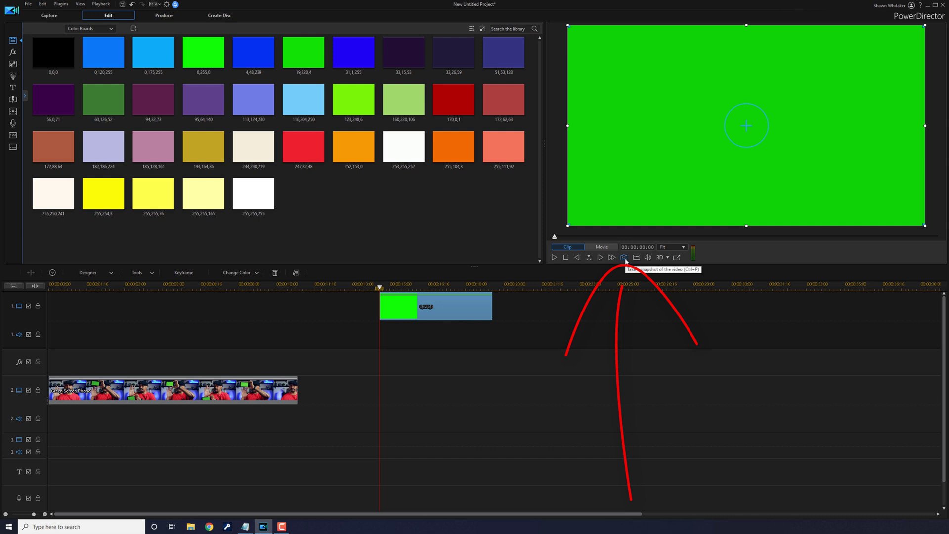
Save the green preview frame as SnapShot.jpg, then delete the green clip from the timeline.
left_click(624, 257)
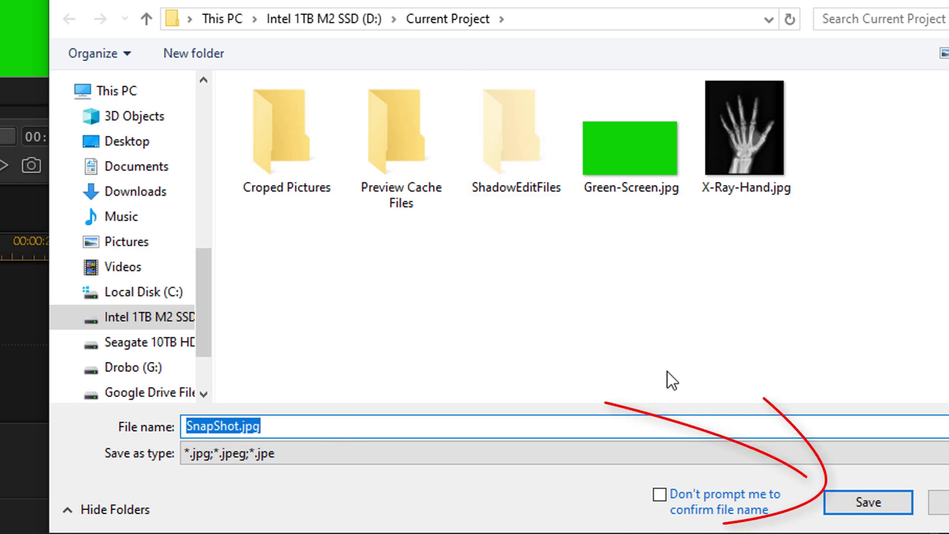
left_click(858, 501)
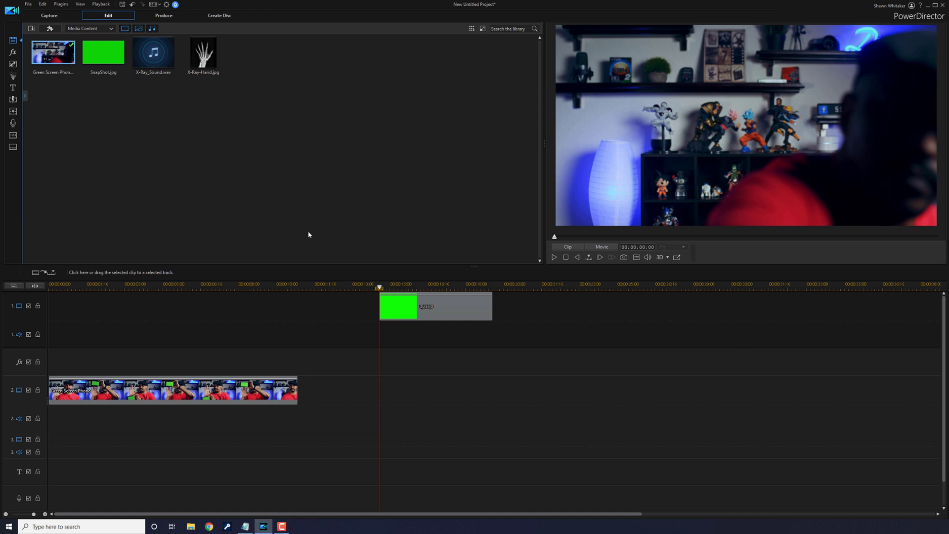
left_click(443, 304)
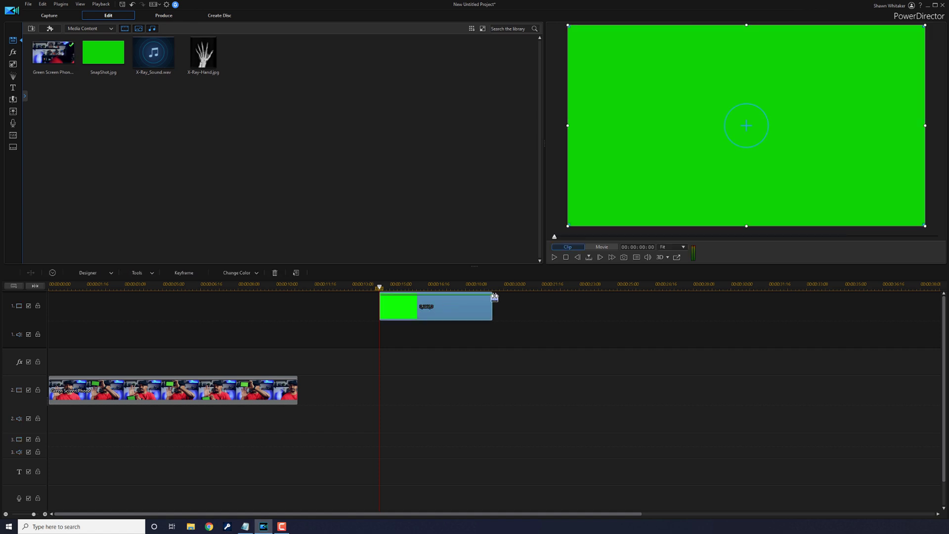
left_click(278, 276)
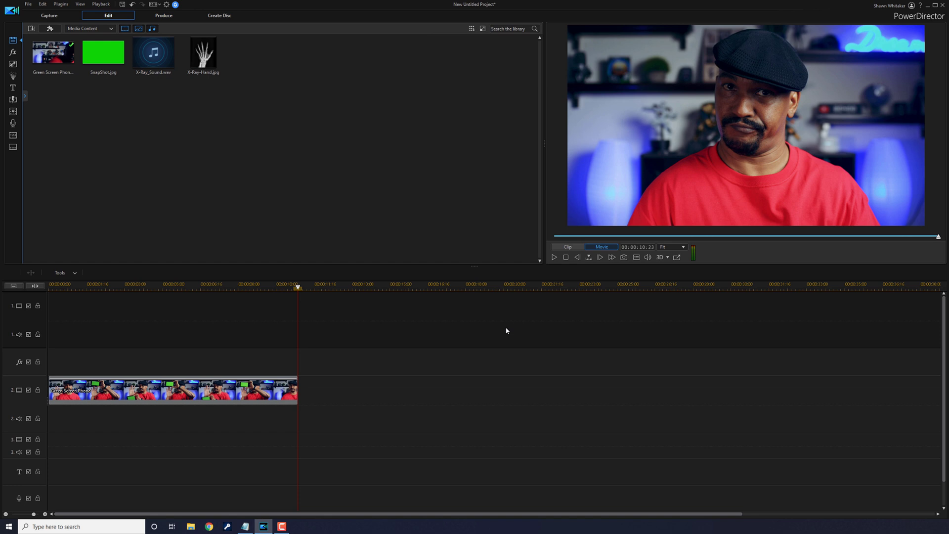
key("Home")
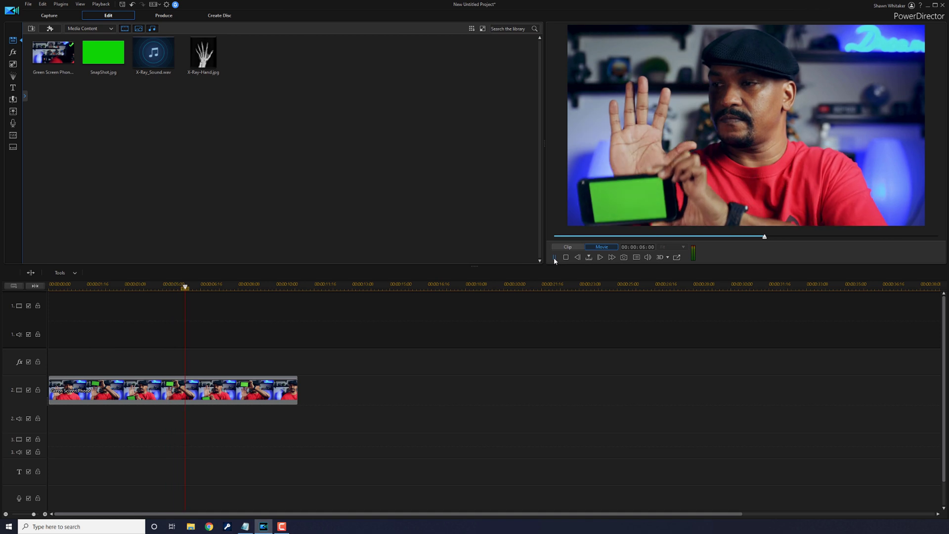
left_click(554, 257)
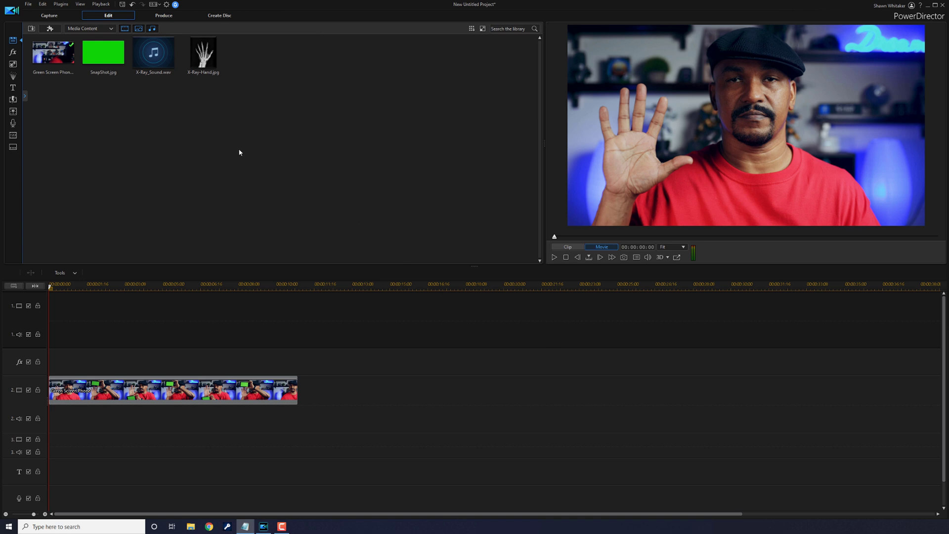
left_click(210, 56)
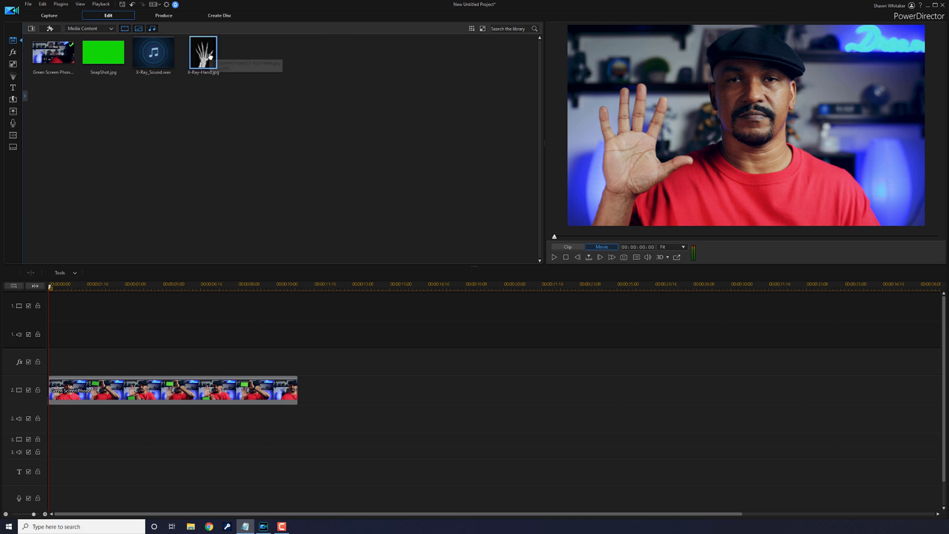
Put X-Ray-Hand.jpg at the start of track 1 and stretch it to 00:00:10:23, matching the phone clip.
left_click_drag(210, 56, 42, 318)
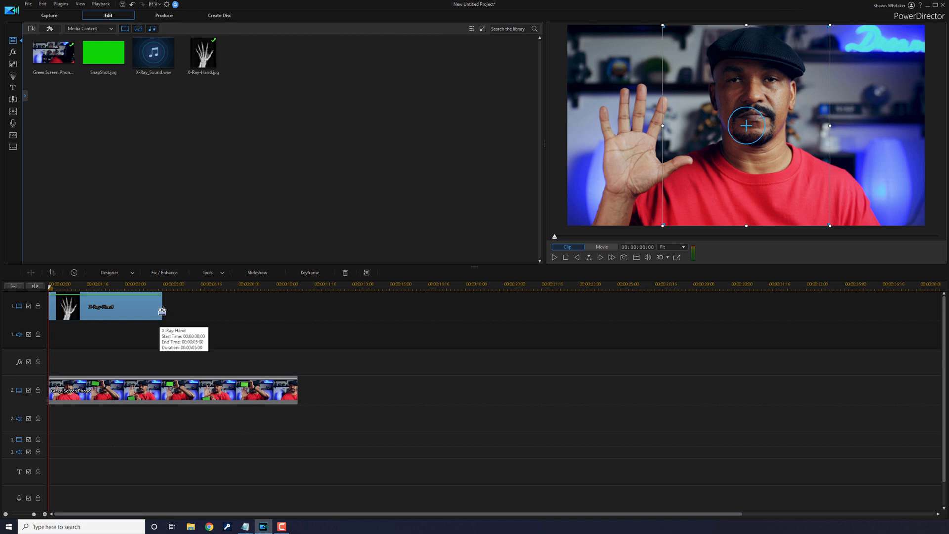
left_click_drag(161, 311, 298, 313)
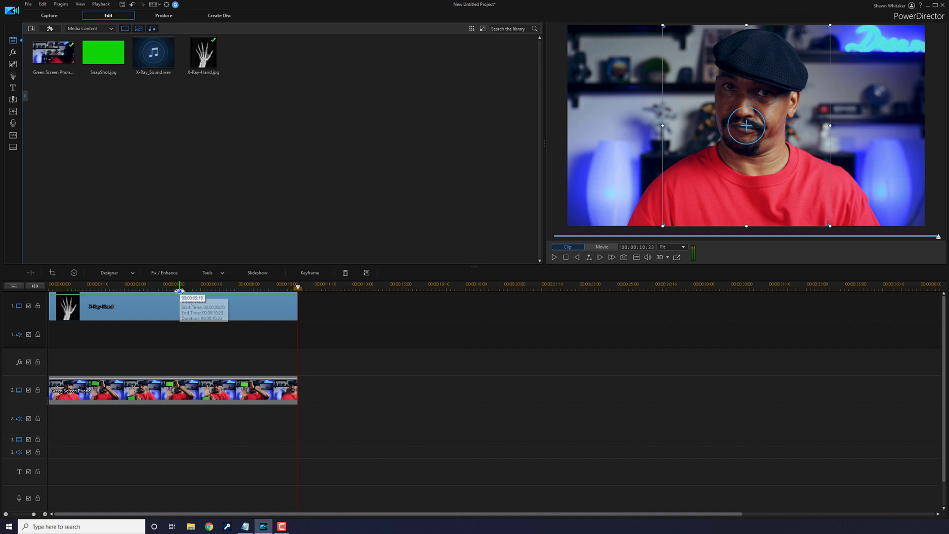
left_click(109, 288)
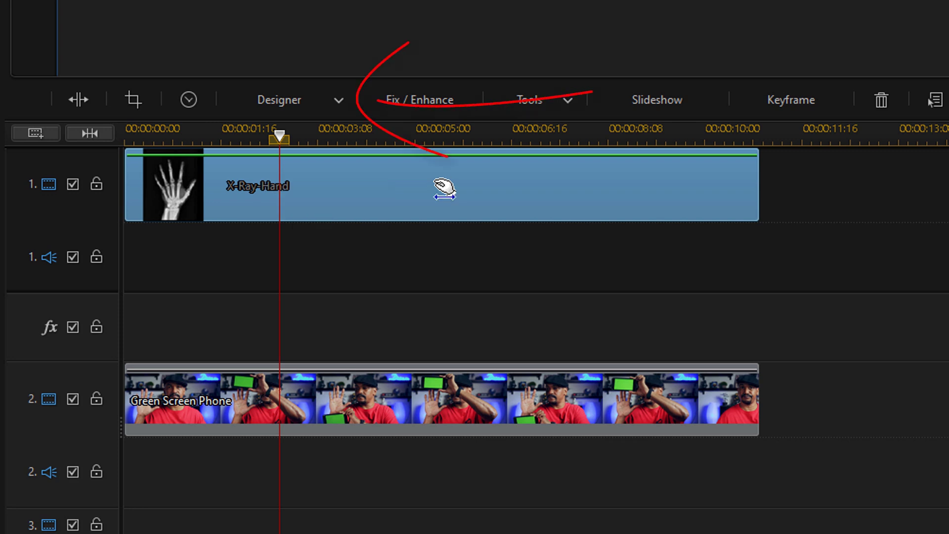
left_click(336, 104)
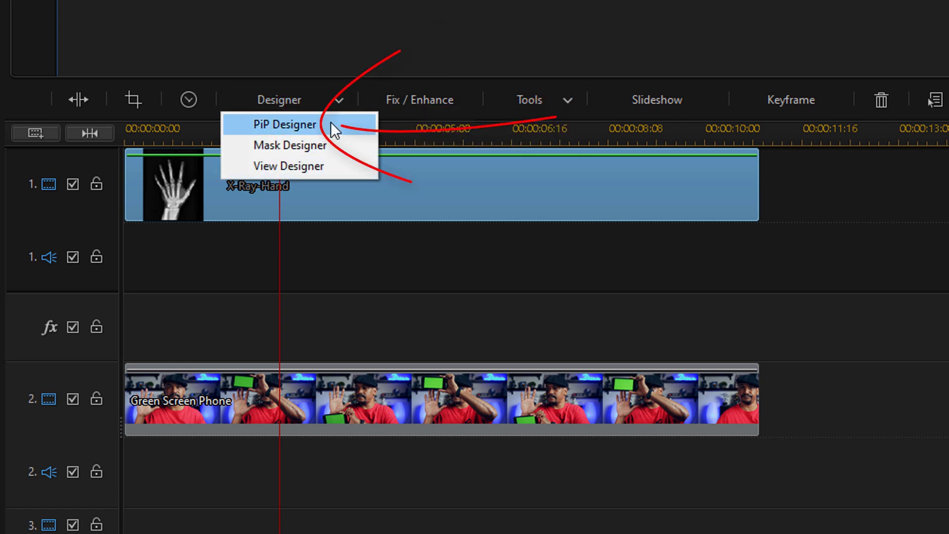
Set the X-Ray-Hand image's opacity to 50% in PiP Designer's Object Settings.
left_click(331, 124)
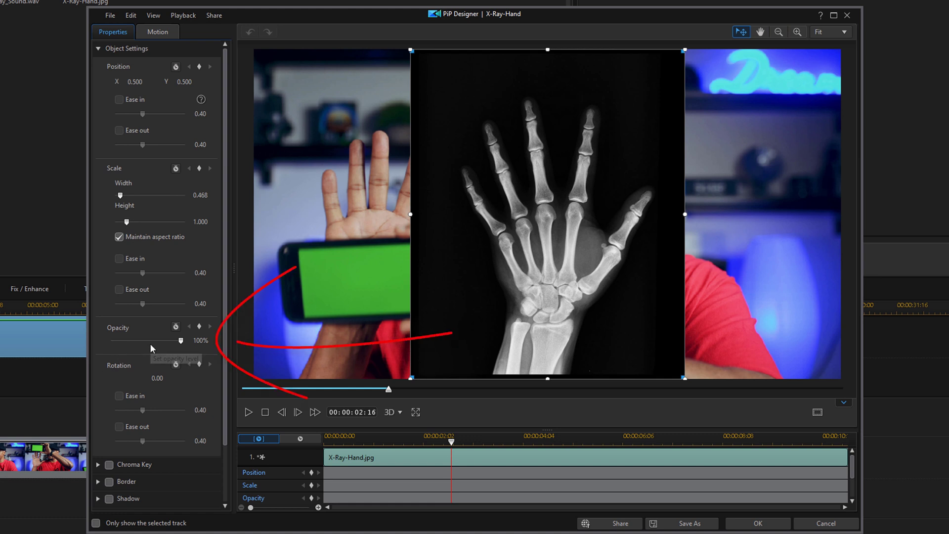
left_click(200, 340)
left_click_drag(203, 340, 172, 341)
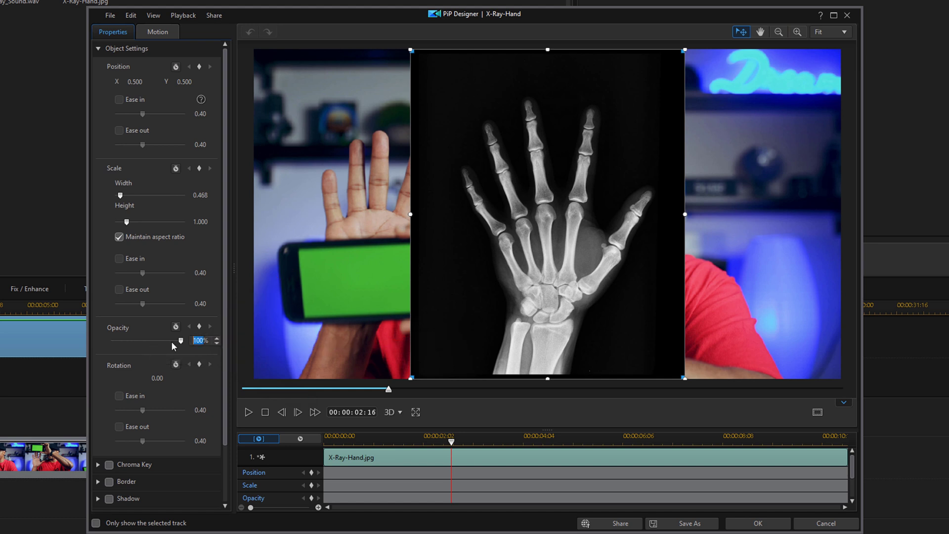
type("50")
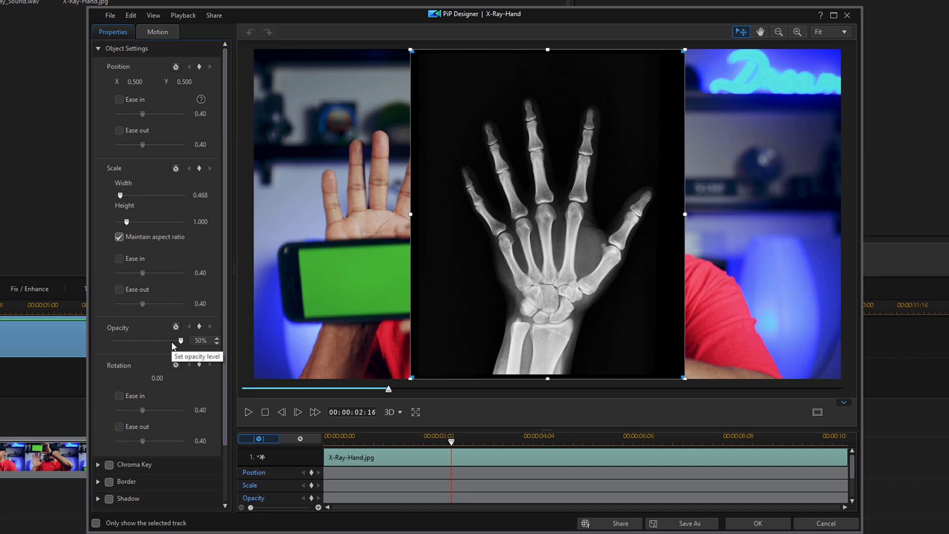
key("Return")
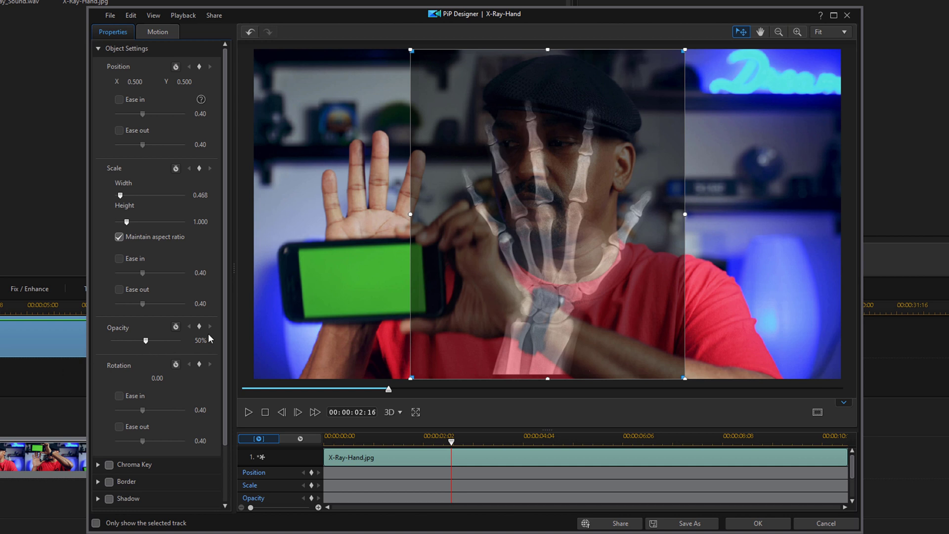
left_click_drag(224, 337, 225, 419)
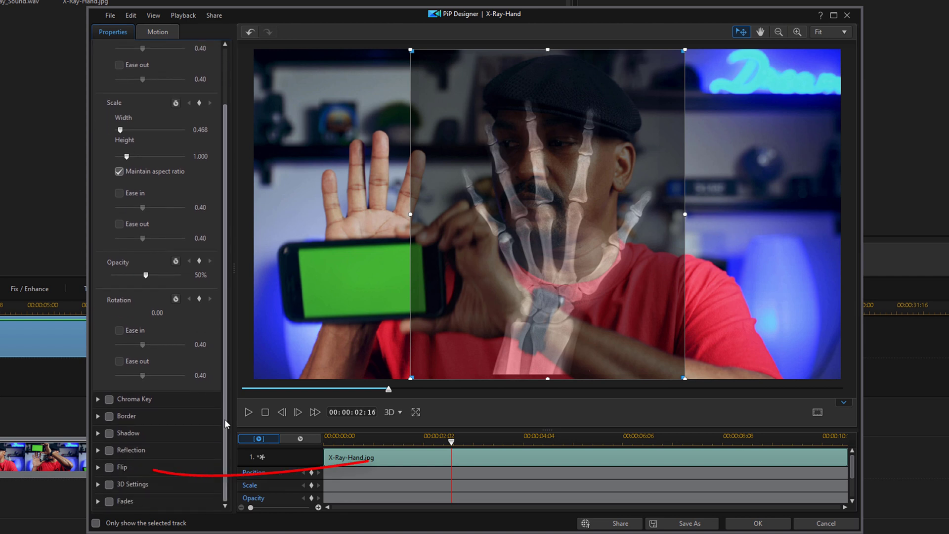
left_click(108, 467)
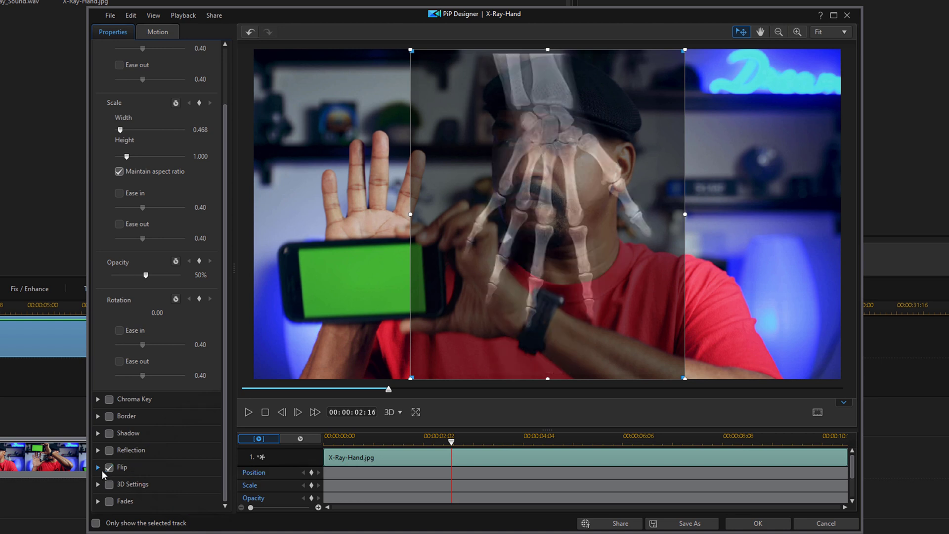
left_click(99, 469)
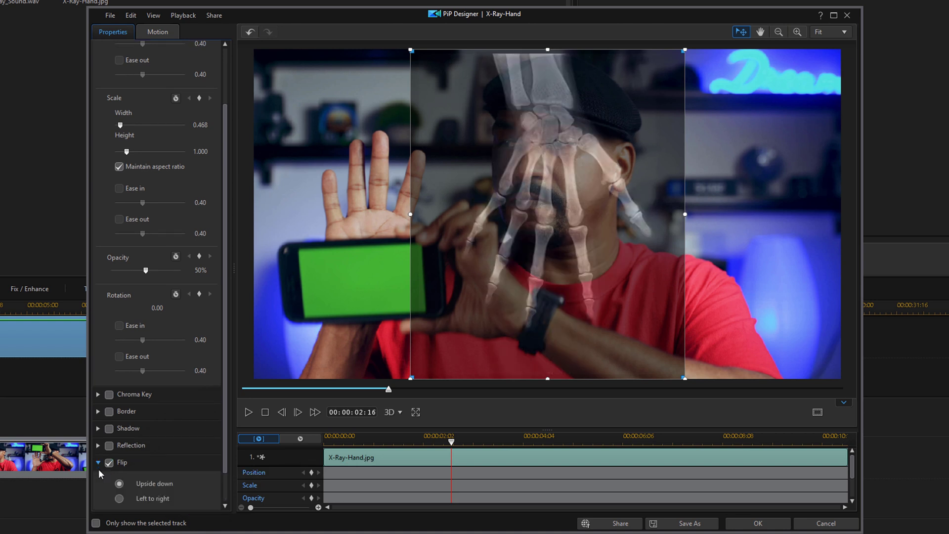
left_click(119, 499)
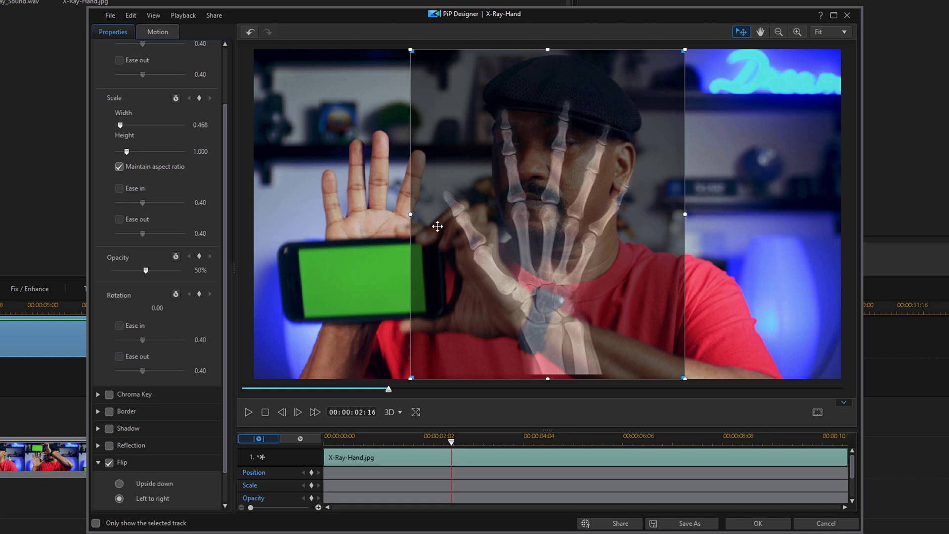
left_click(108, 465)
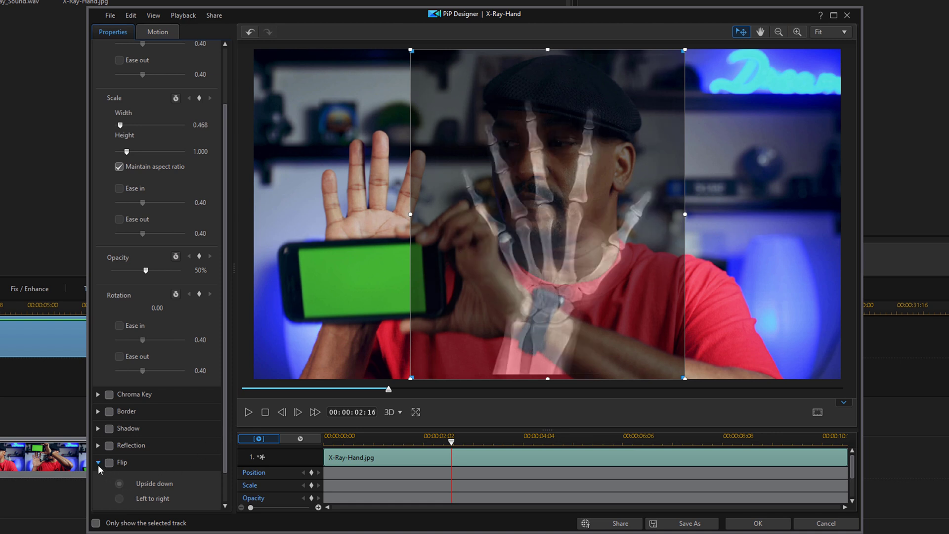
left_click(98, 464)
left_click_drag(227, 411, 225, 329)
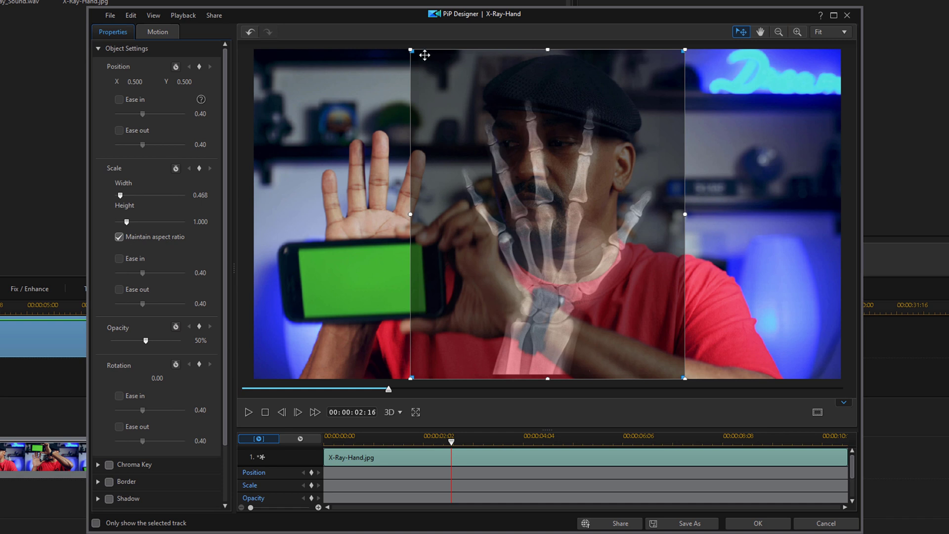
Shrink, move, tilt and stretch the X-ray hand roughly over the raised hand and phone.
left_click_drag(410, 50, 484, 139)
left_click_drag(600, 285, 392, 254)
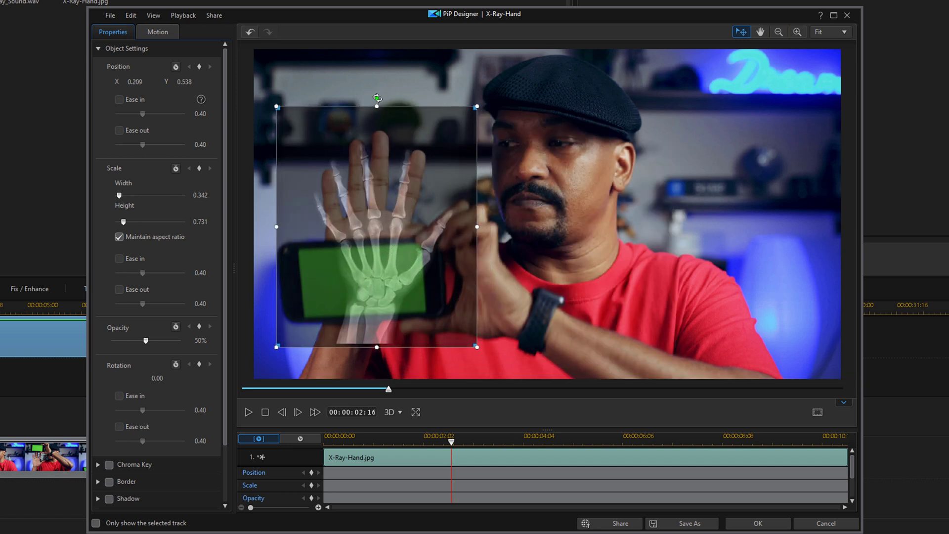
left_click_drag(376, 98, 396, 102)
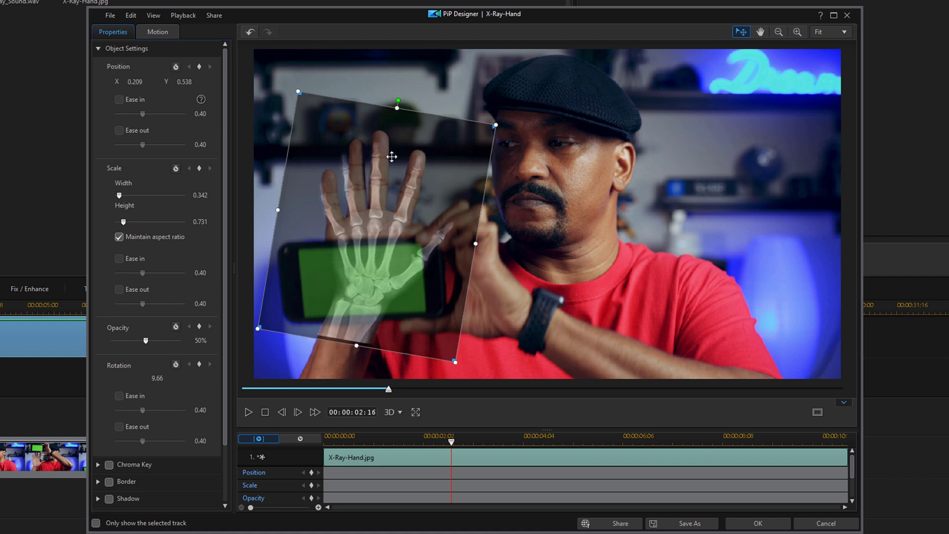
left_click_drag(356, 346, 328, 394)
left_click_drag(371, 302, 369, 302)
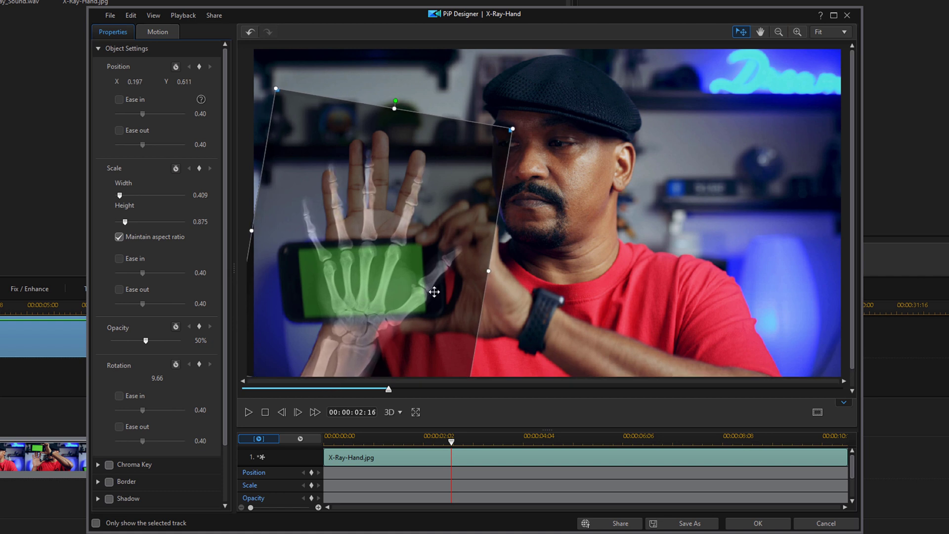
Turn off Maintain aspect ratio and set position 0.204, 0.597 and size 0.323 by 0.920.
left_click(119, 237)
double_click(134, 81)
type("0.204")
key("Tab")
type("0.597")
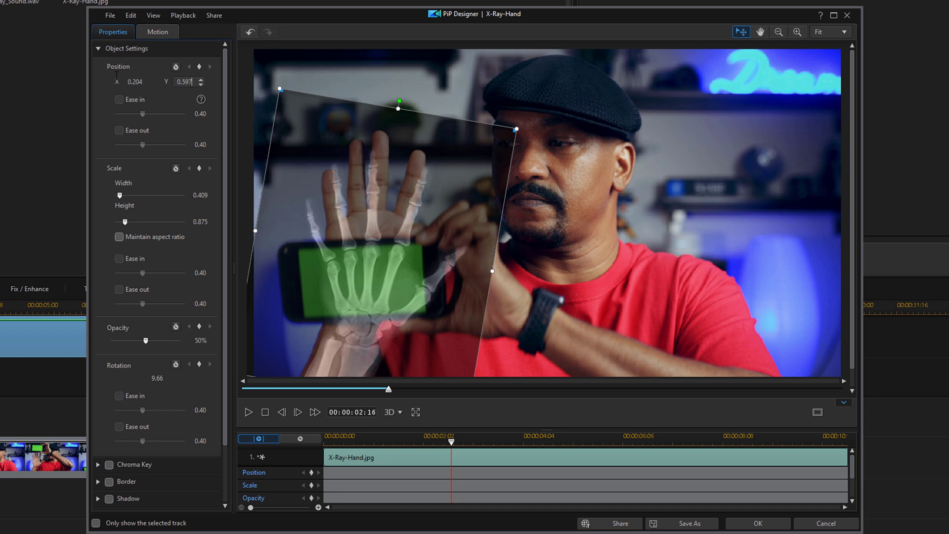
key("Tab")
type("0.323")
key("Tab")
type("0.920")
key("Return")
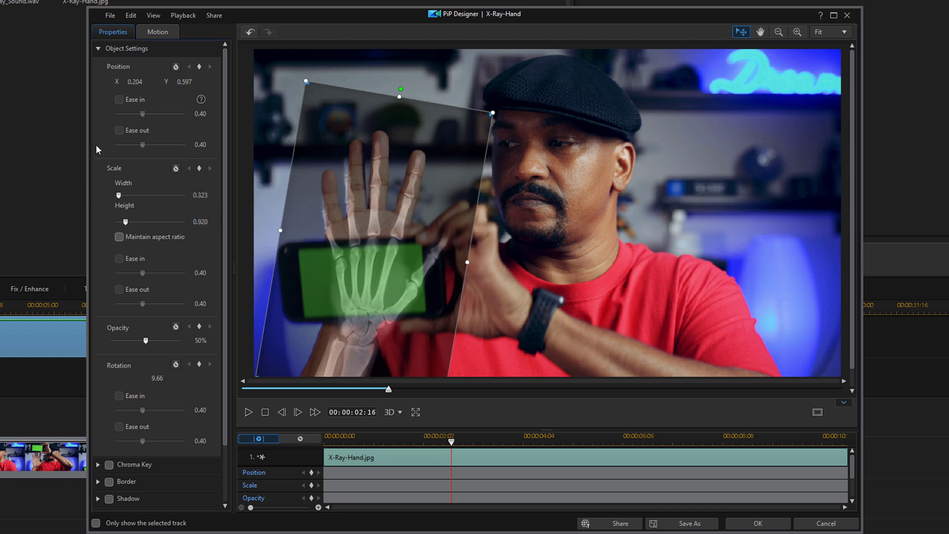
Set rotation to 13.23 and opacity to 100%, then accept the X-ray hand placement.
double_click(125, 372)
type("13.23")
key("Return")
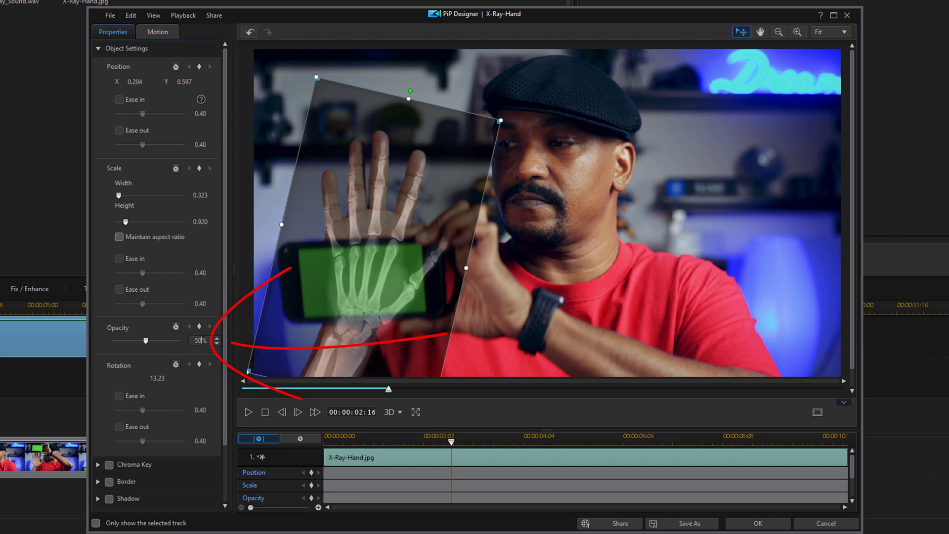
left_click_drag(202, 340, 179, 335)
type("100")
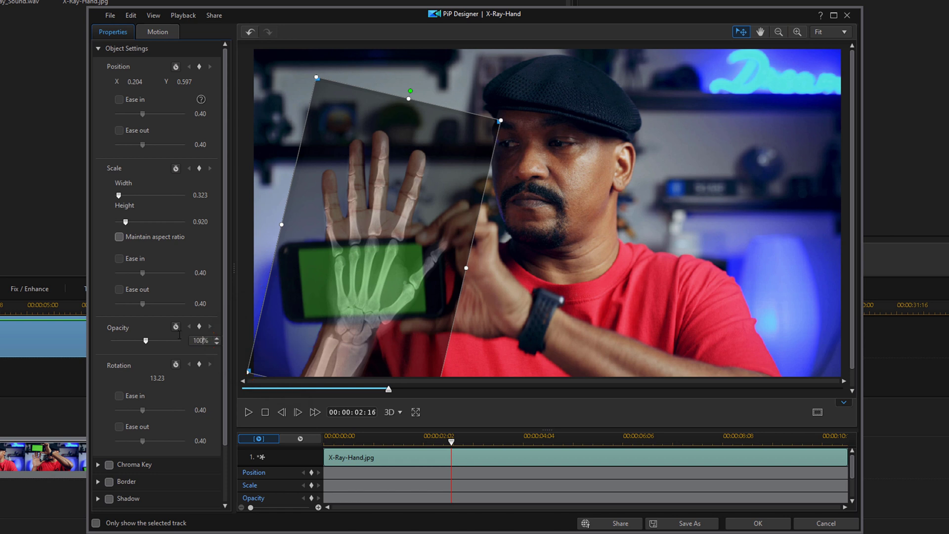
key("Return")
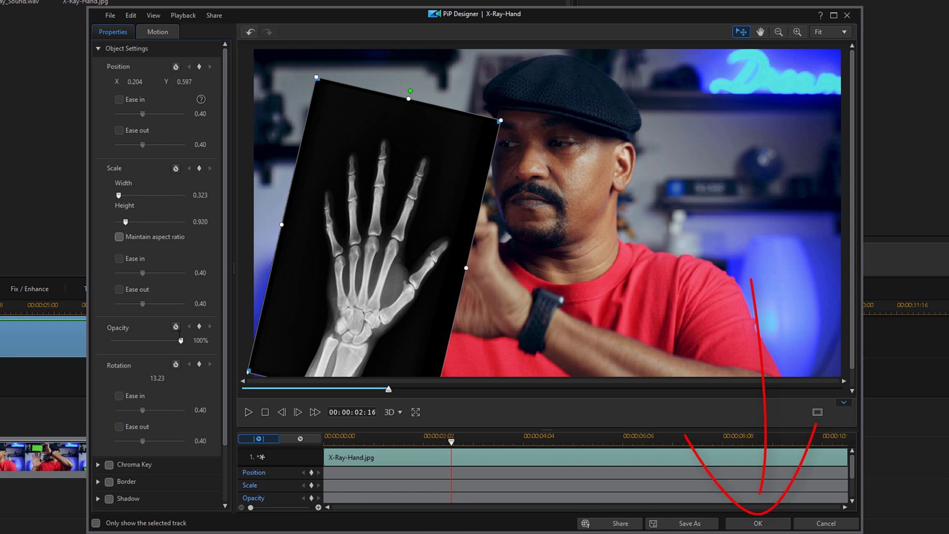
left_click(758, 524)
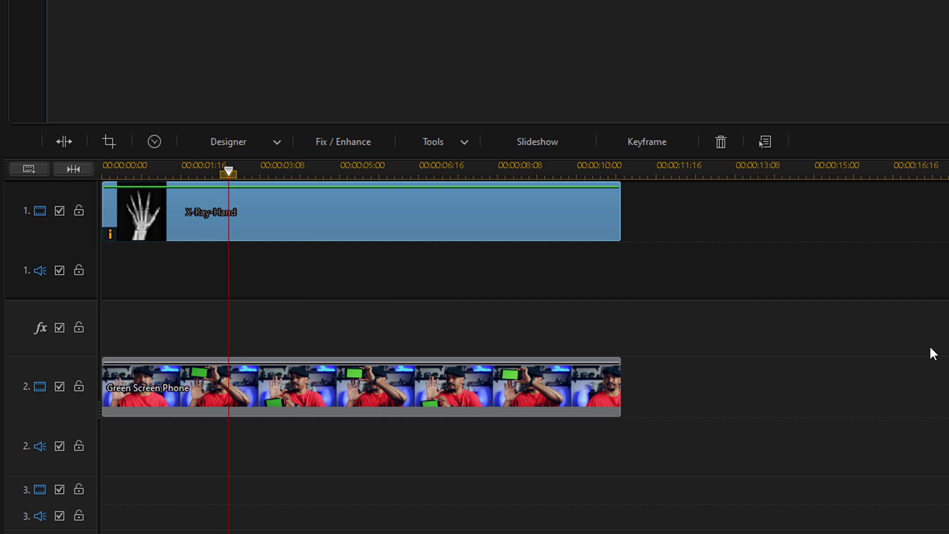
left_click(460, 394)
Enable Chroma Key on the Green Screen Phone clip, sample the screen green, and set Color Range to 60.
double_click(458, 390)
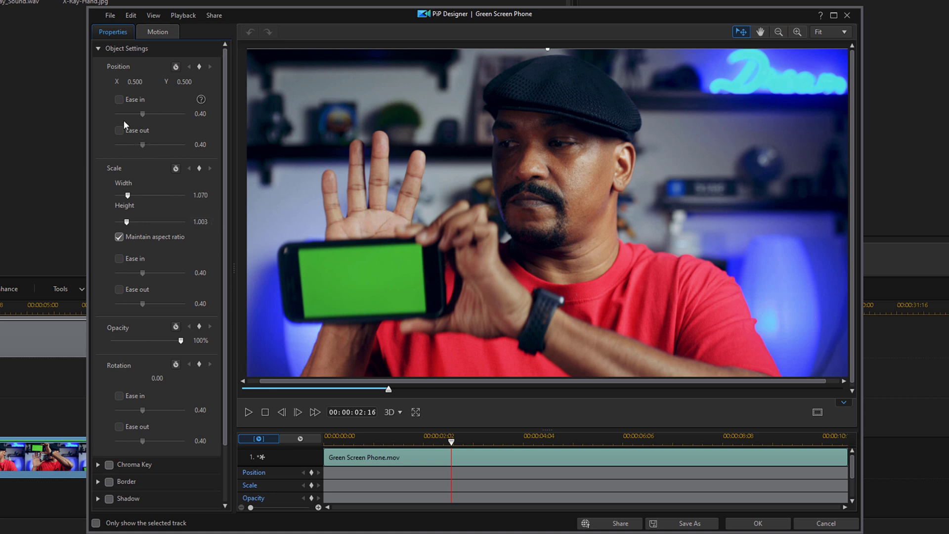
left_click(99, 48)
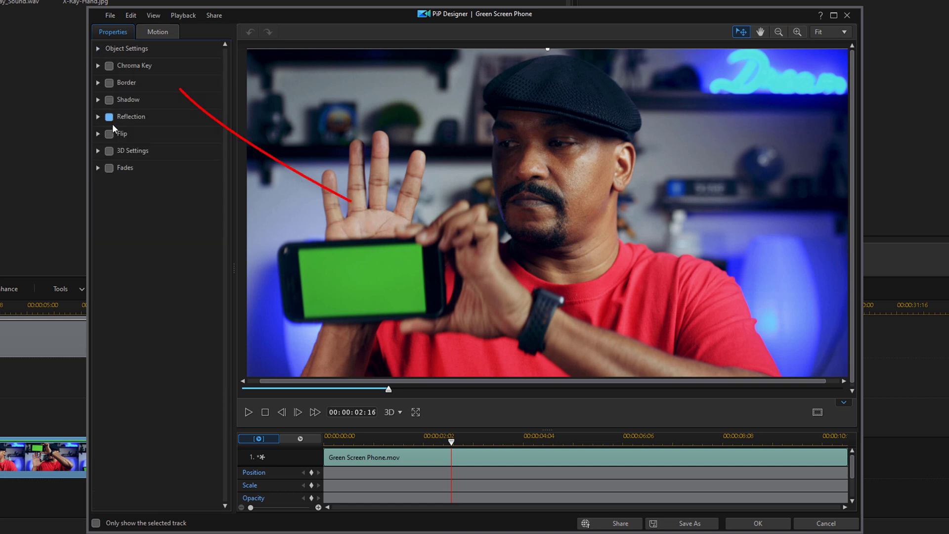
left_click(97, 66)
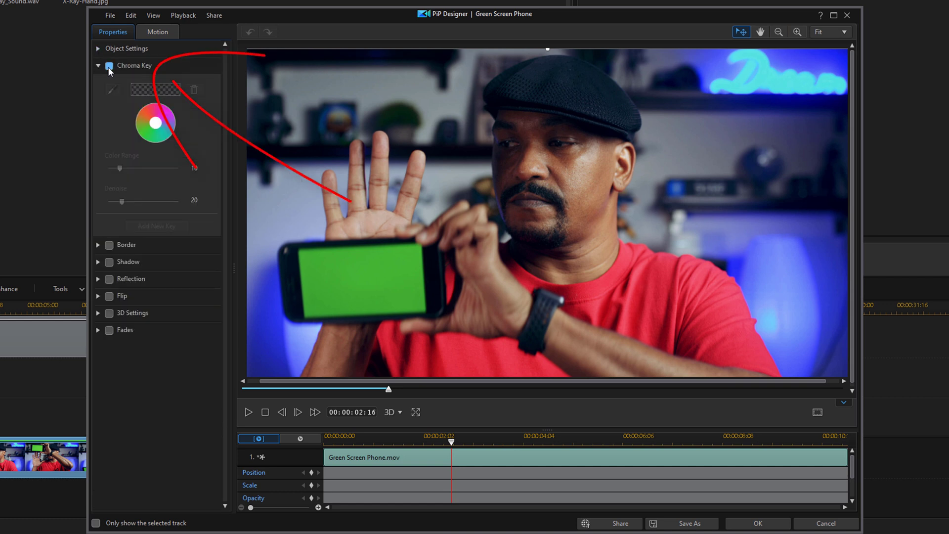
left_click(109, 66)
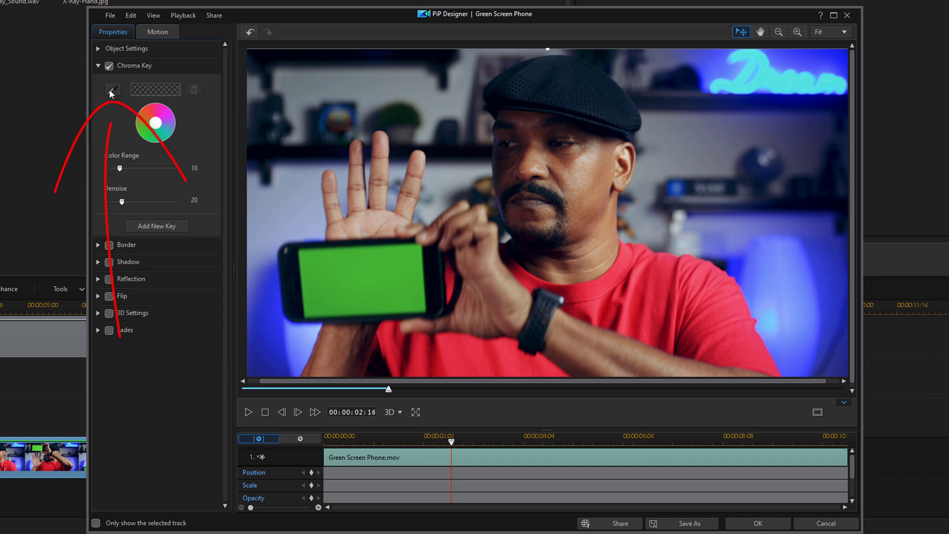
left_click(110, 90)
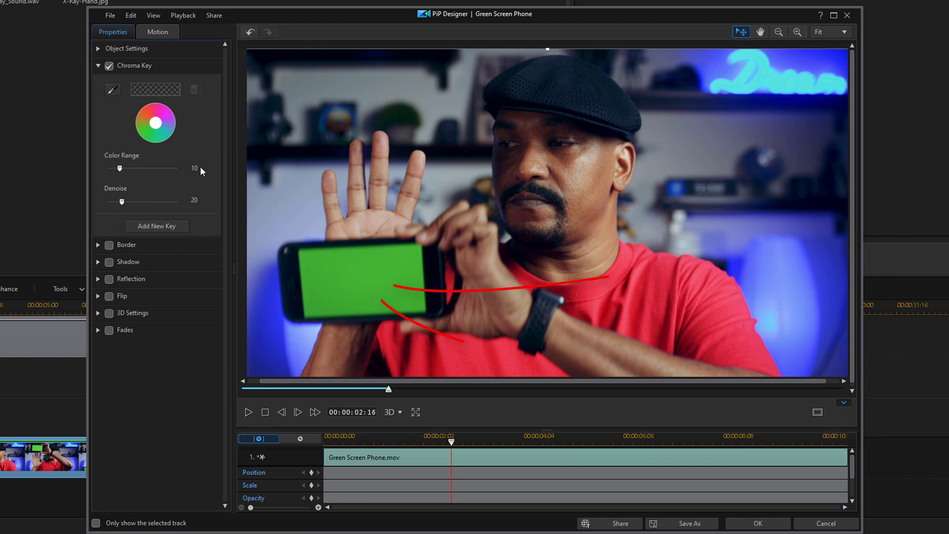
left_click(364, 278)
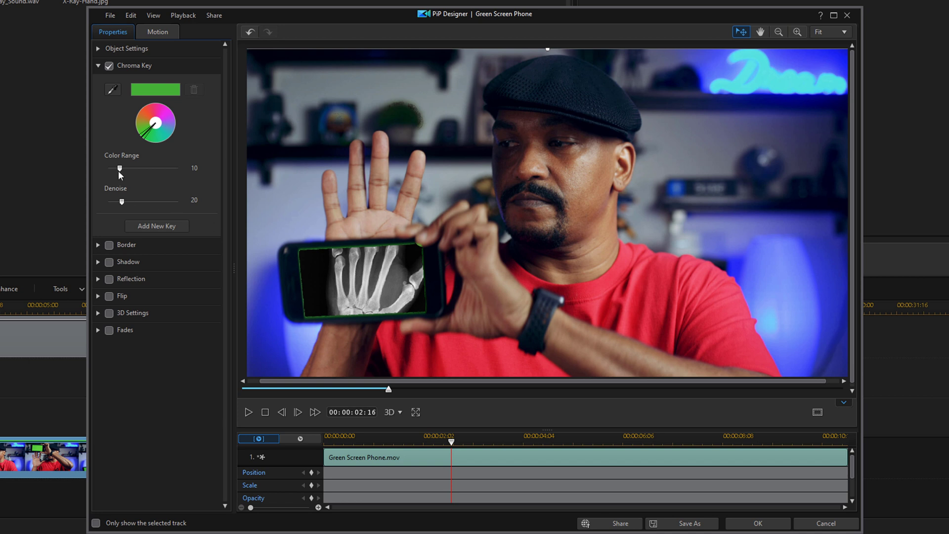
left_click_drag(120, 171, 199, 176)
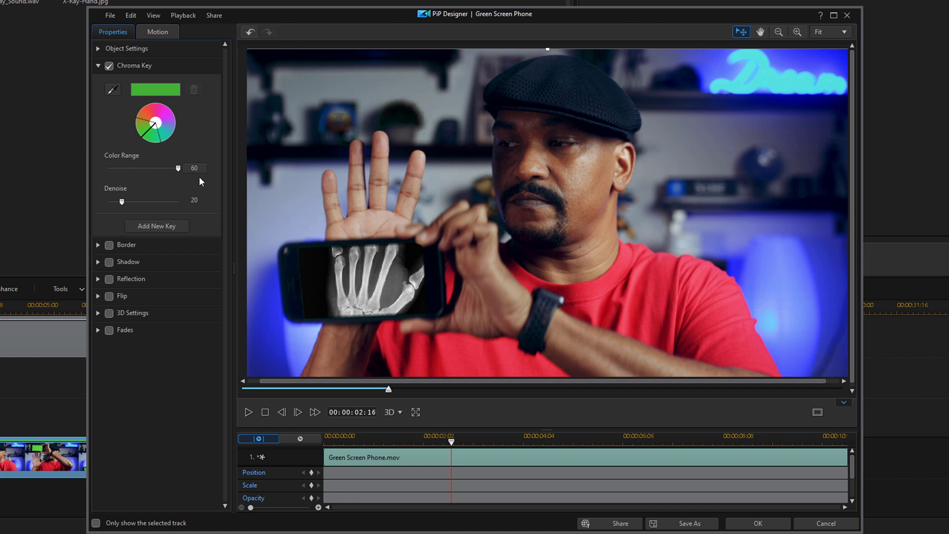
left_click(756, 524)
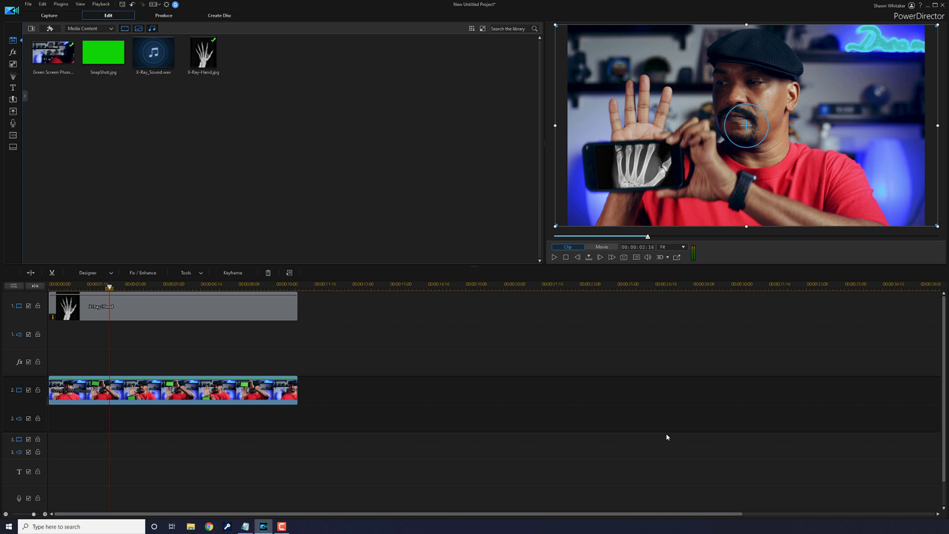
left_click(158, 57)
Drop X-Ray_Sound.wav on audio track 2, nudged slightly later, and reset playback to the movie start.
left_click_drag(159, 57, 57, 428)
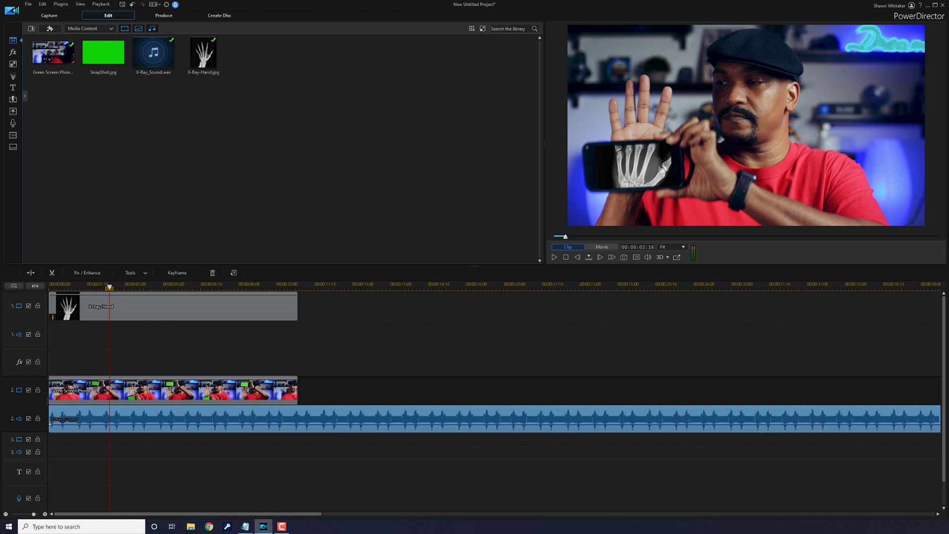
left_click_drag(118, 415, 156, 414)
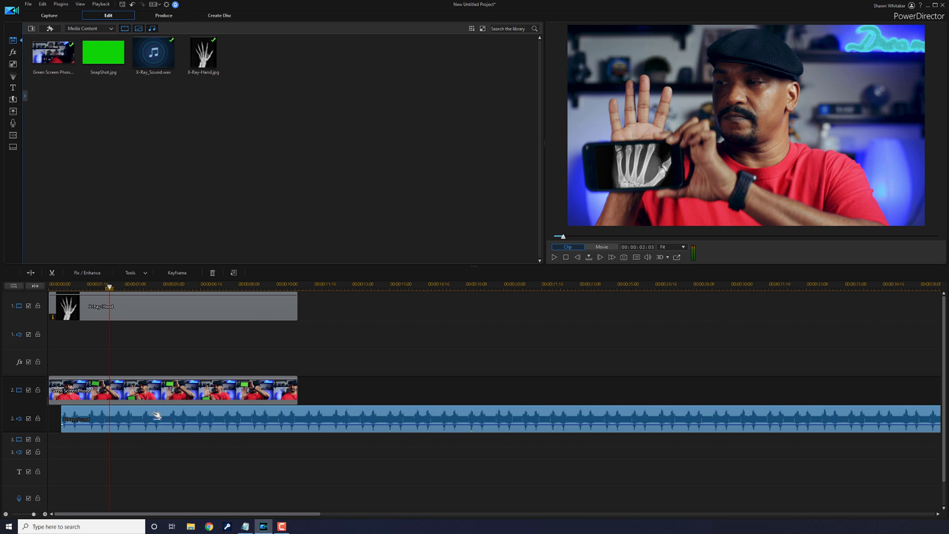
left_click(157, 415)
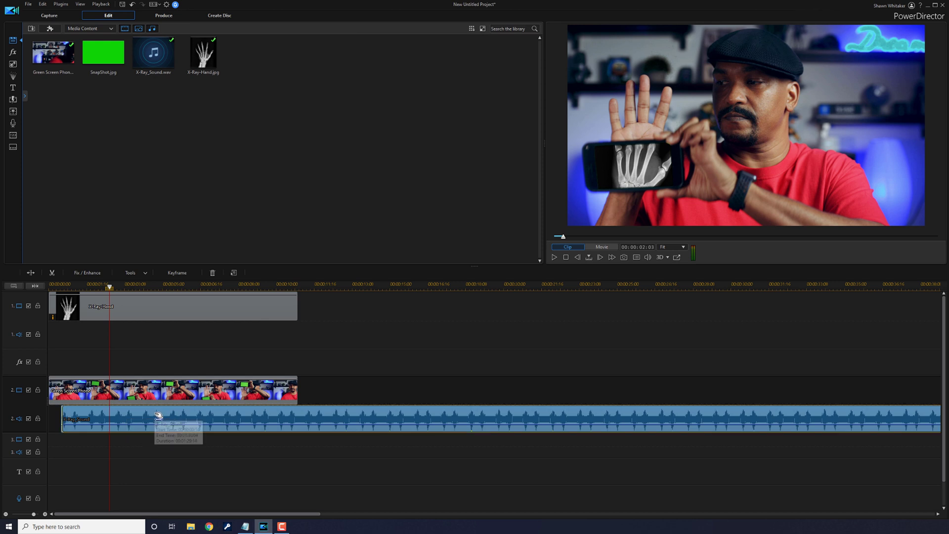
left_click(104, 294)
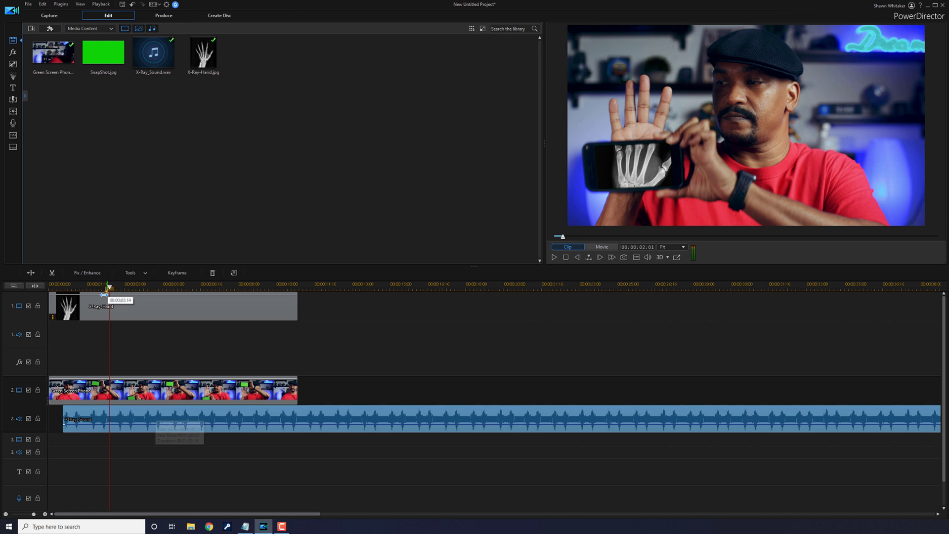
left_click(21, 299)
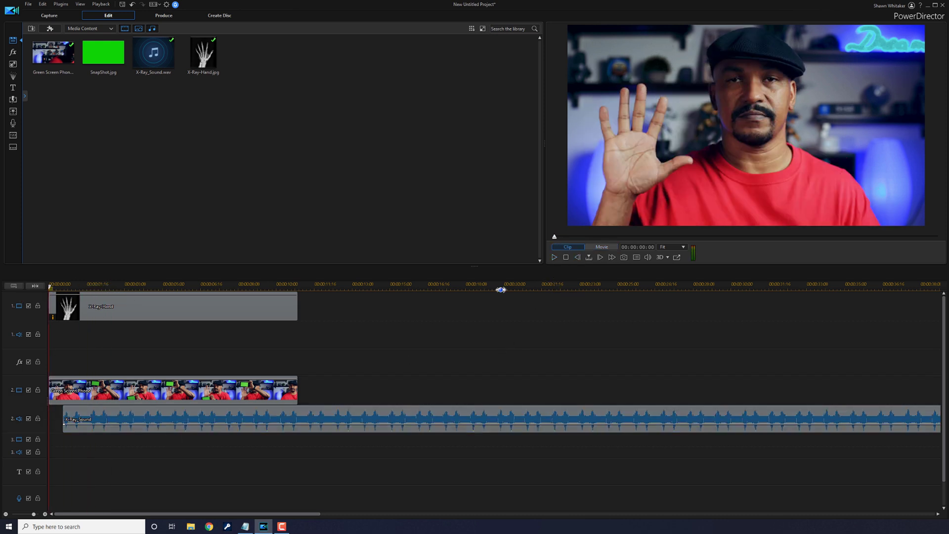
left_click(554, 258)
Play the movie, then shift X-Ray_Sound earlier so it starts at 00:00:00:15.
left_click(554, 258)
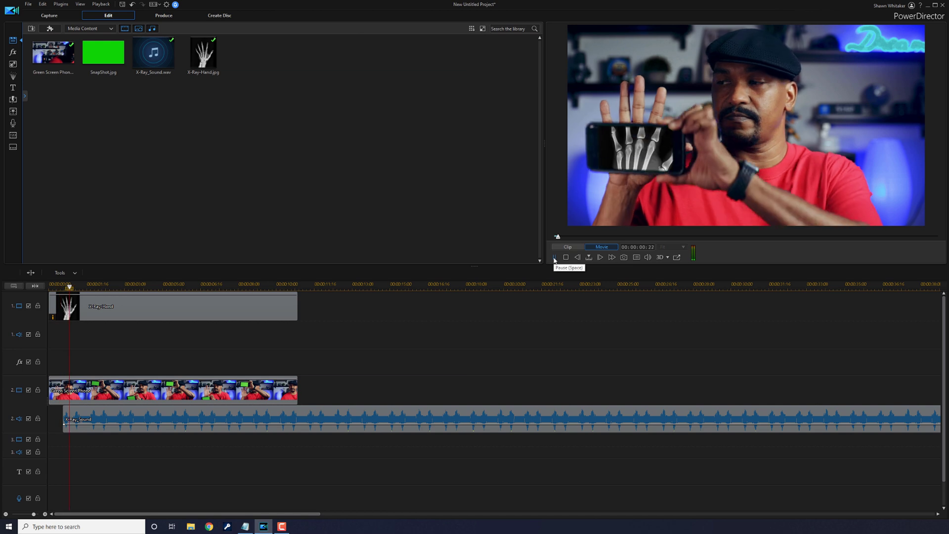
left_click(554, 257)
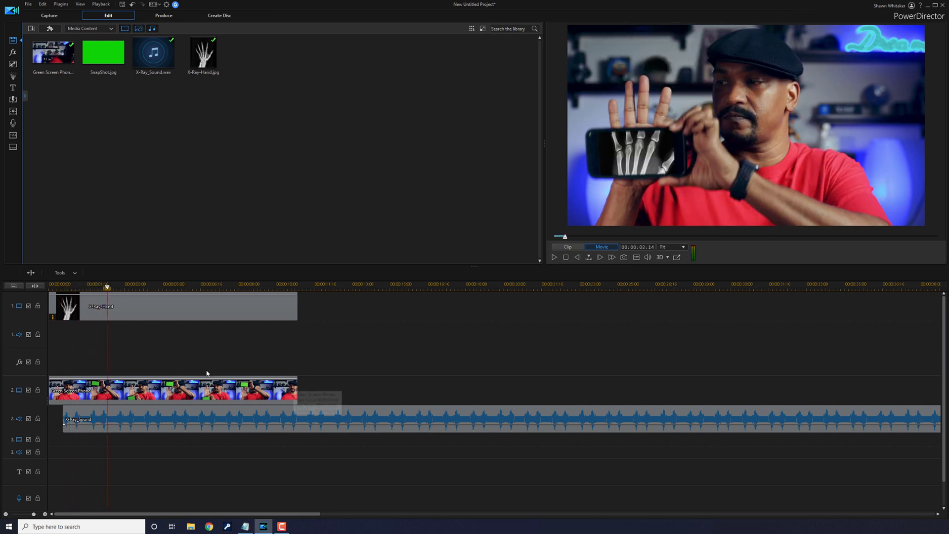
left_click(187, 413)
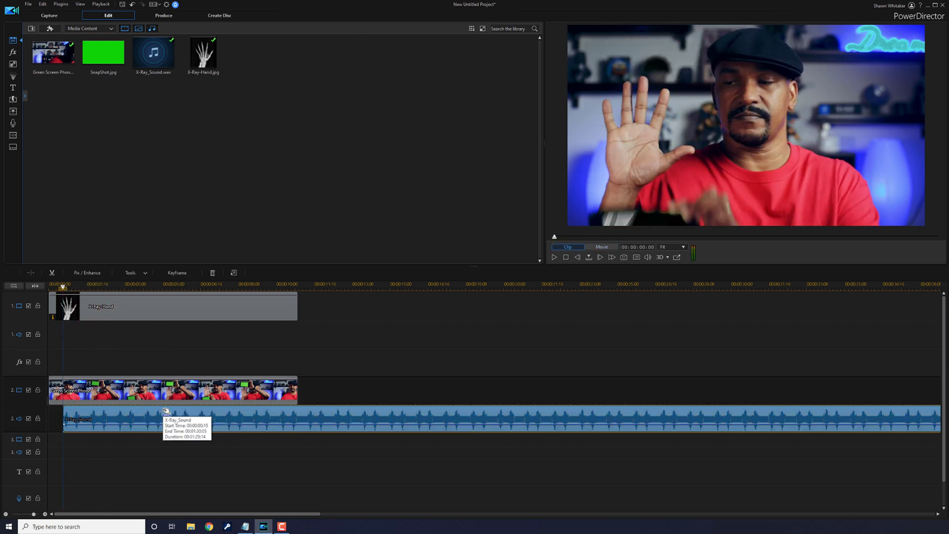
left_click_drag(167, 411, 62, 420)
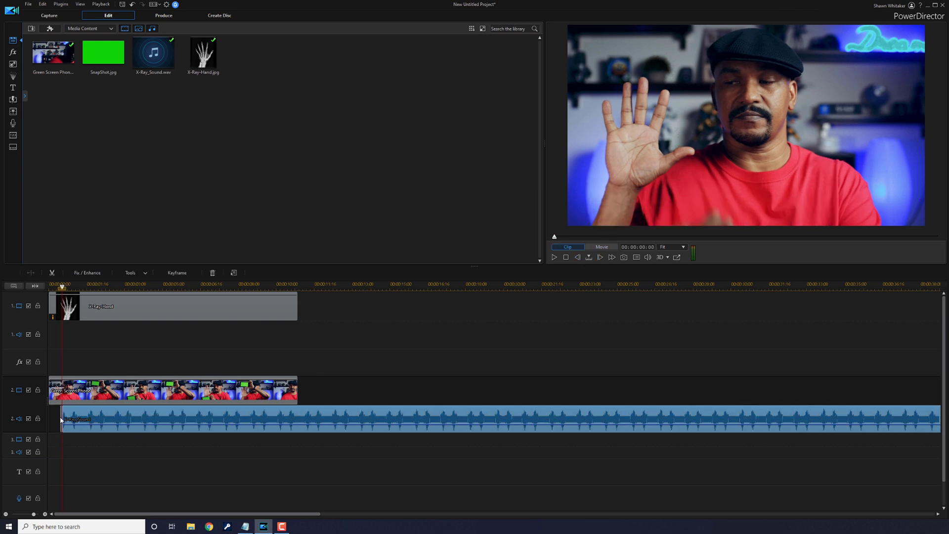
left_click(282, 331)
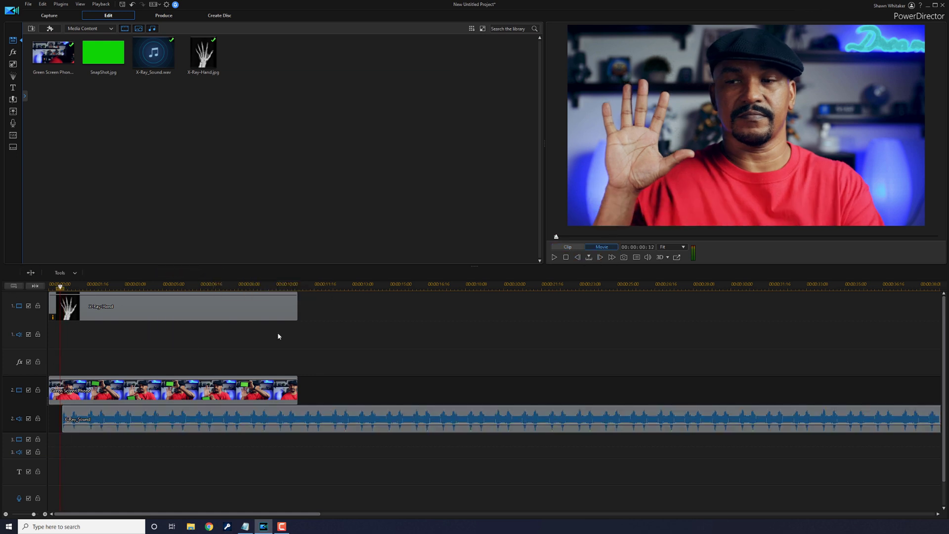
Jump to about 9 seconds and step back frame by frame to 00:00:09:04.
left_click(268, 284)
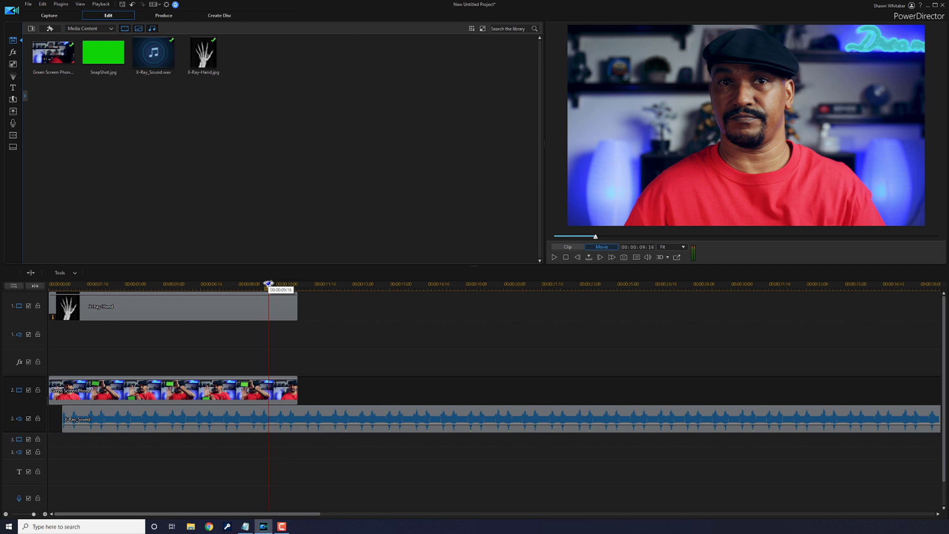
left_click(577, 257)
left_click(577, 257)
left_click(577, 257)
left_click(577, 257)
left_click(577, 257)
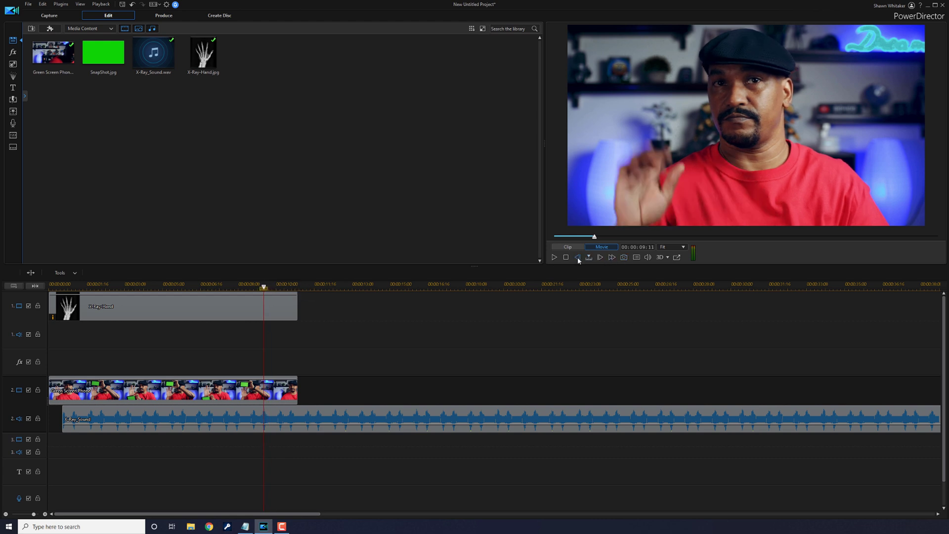
left_click(578, 257)
left_click(577, 257)
left_click(577, 257)
left_click(577, 257)
left_click(578, 257)
left_click(577, 257)
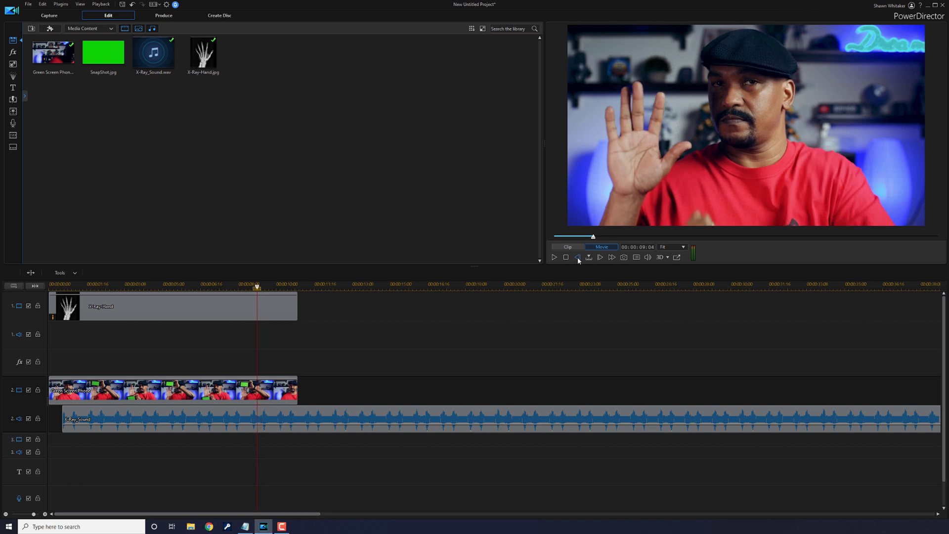
left_click(578, 257)
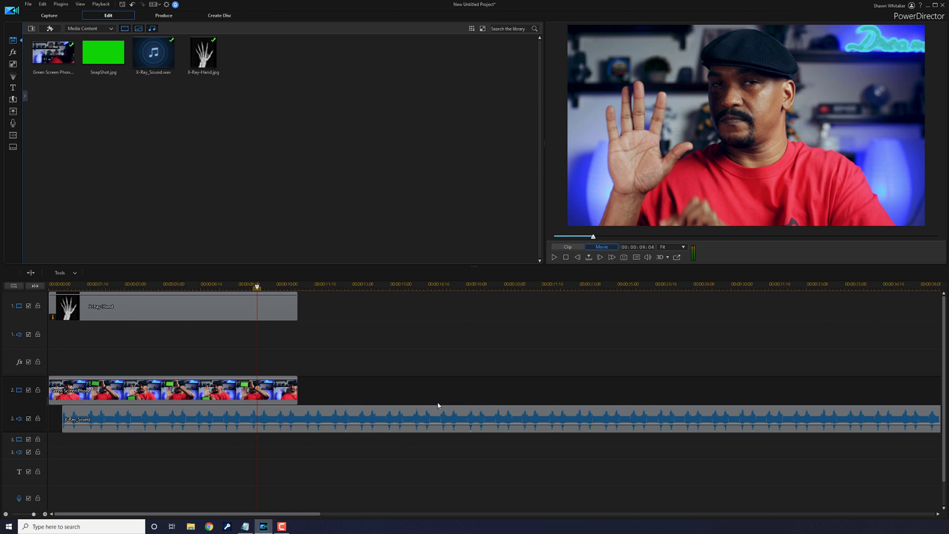
Split X-Ray_Sound at the playhead and remove the part after the cut.
left_click(324, 413)
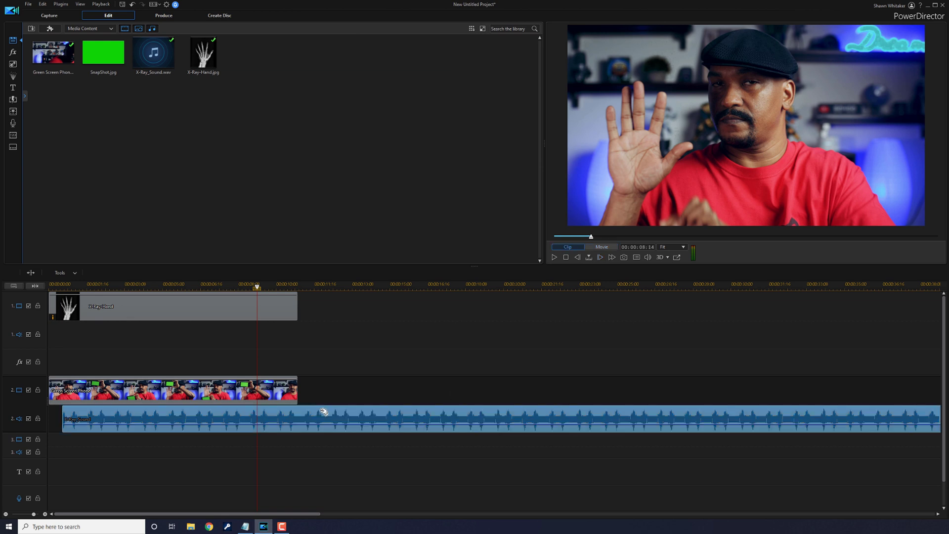
left_click(30, 273)
left_click(369, 410)
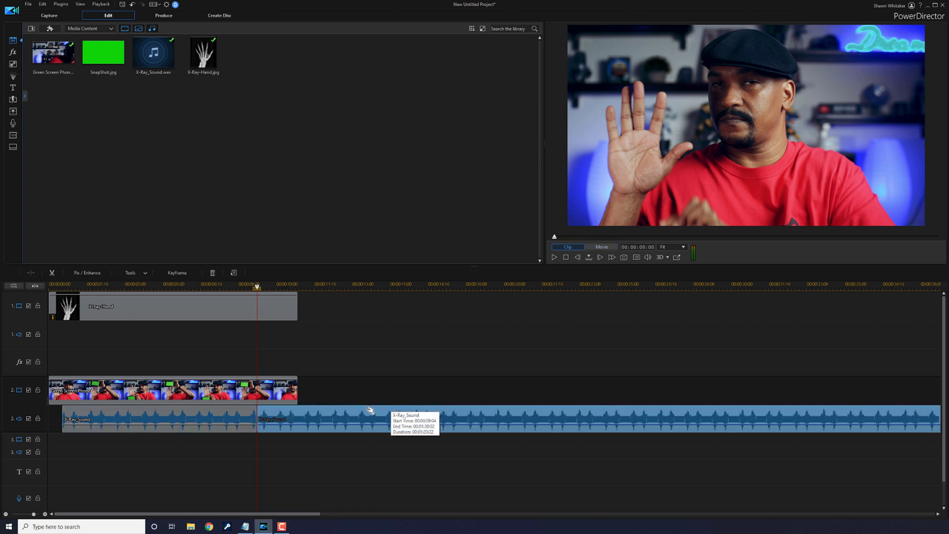
left_click(212, 273)
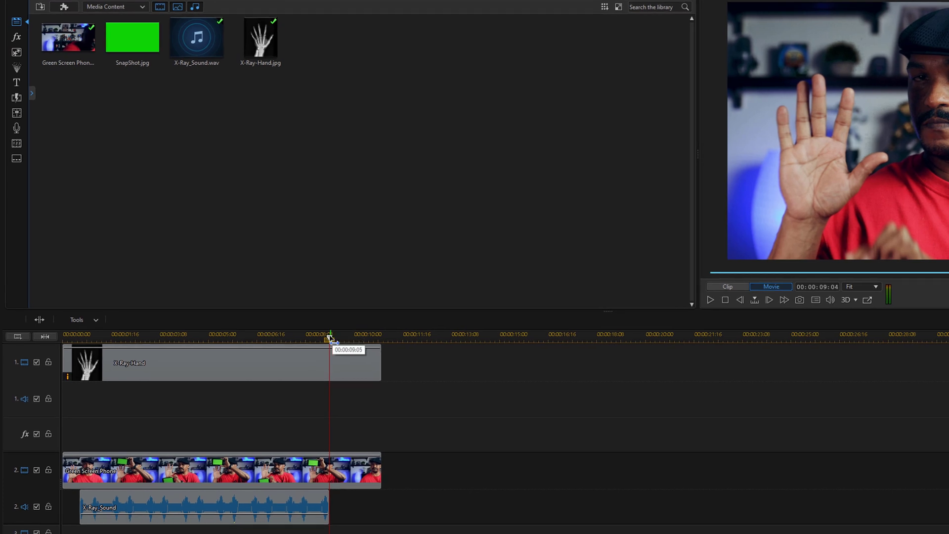
Return the playhead to the very start of the movie.
left_click(191, 336)
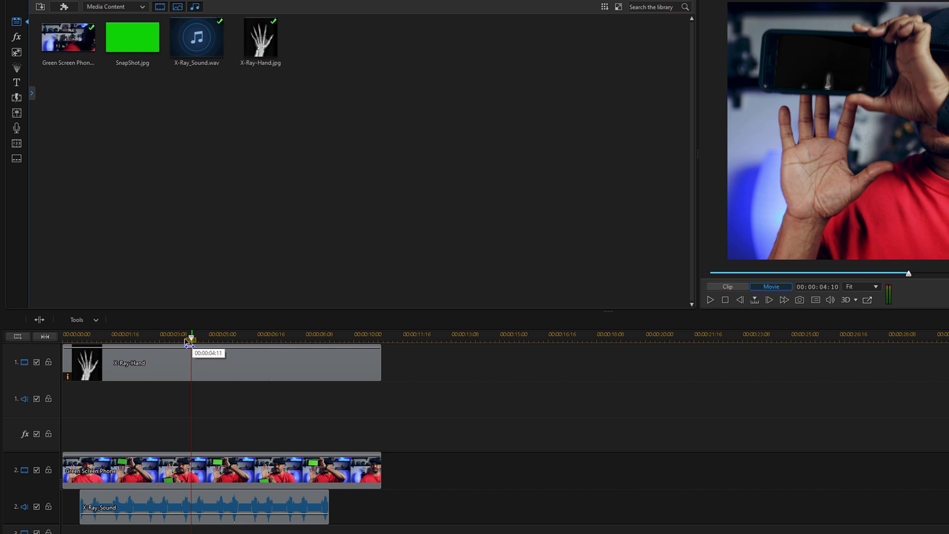
left_click(81, 336)
left_click(68, 358)
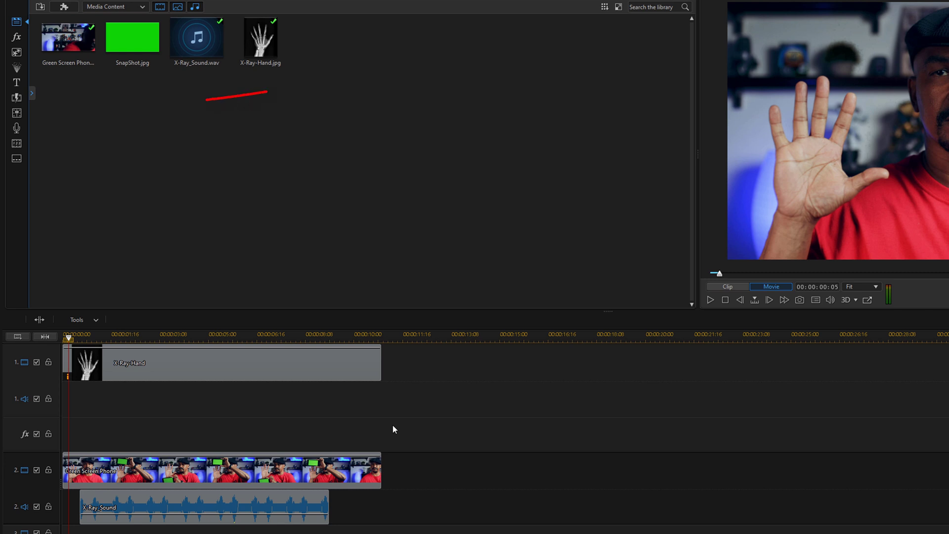
Apply the Constant Gain audio transition to both the start and end of X-Ray_Sound.
left_click(17, 98)
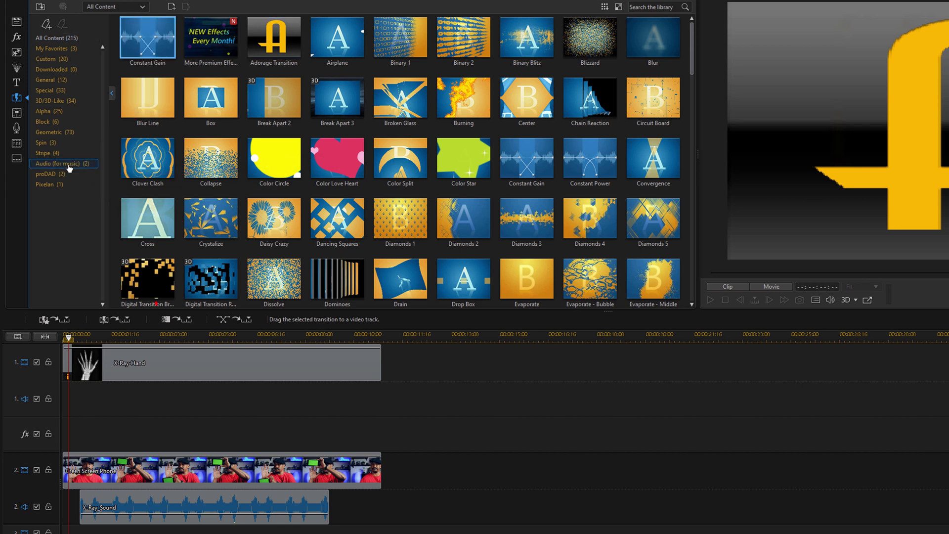
left_click(69, 165)
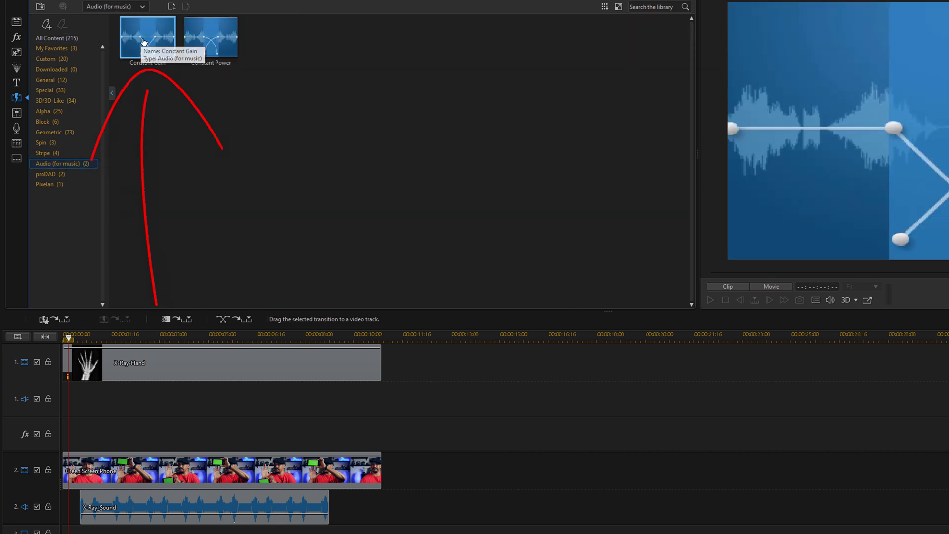
left_click_drag(146, 38, 90, 498)
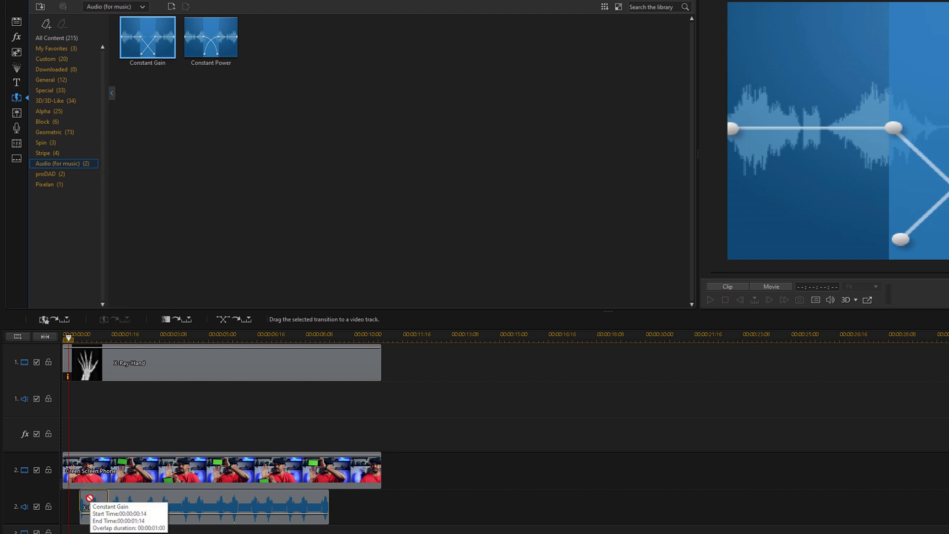
left_click(99, 502)
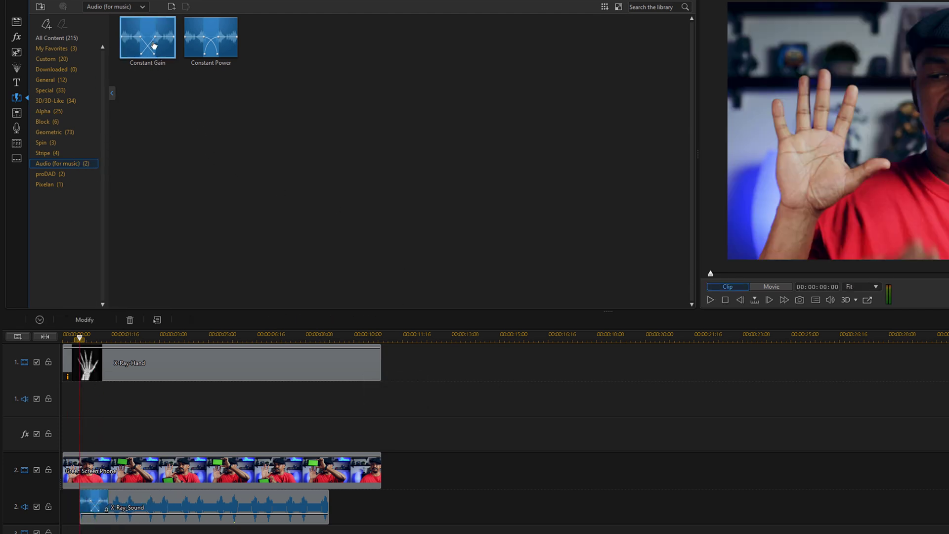
mouse_move(152, 45)
left_mouse_down()
mouse_move(212, 279)
mouse_move(303, 500)
left_mouse_up()
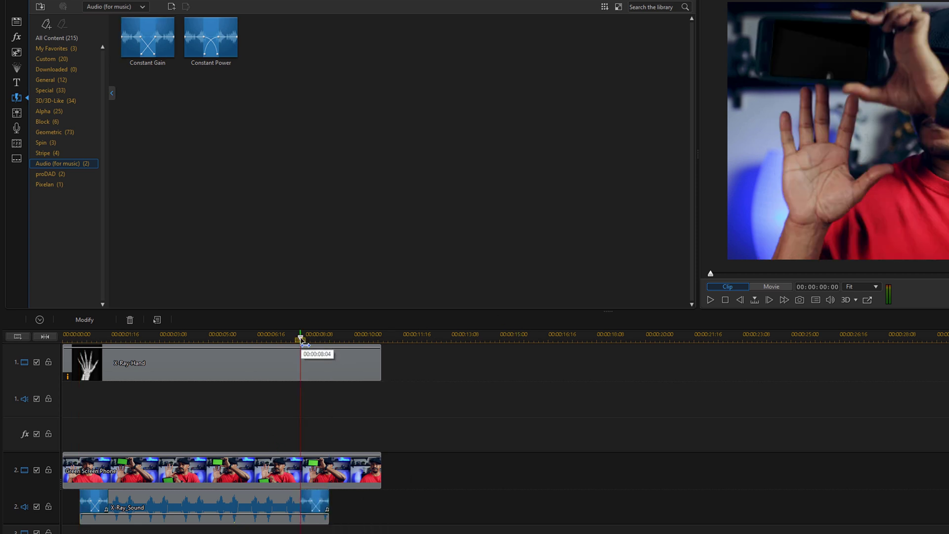
left_click_drag(303, 342, 63, 341)
left_click(148, 316)
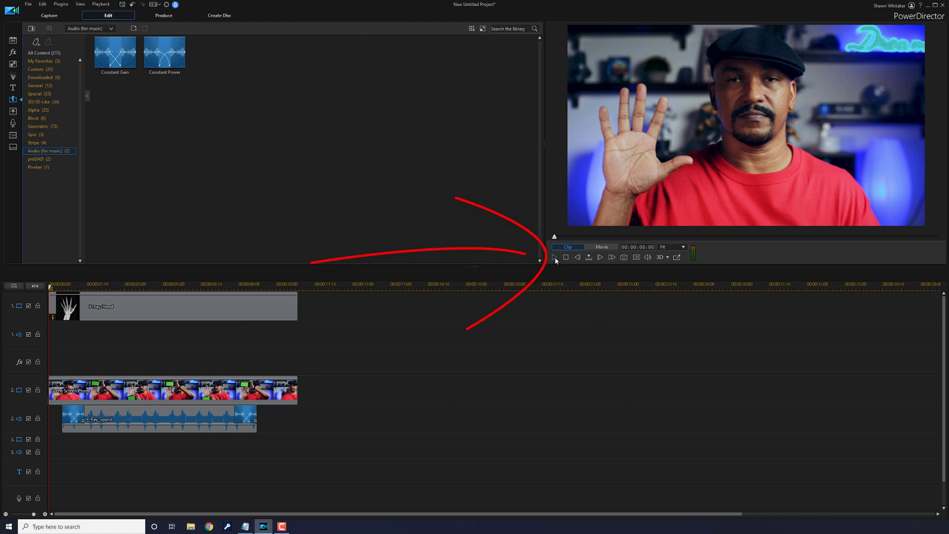
left_click(572, 258)
left_click(554, 257)
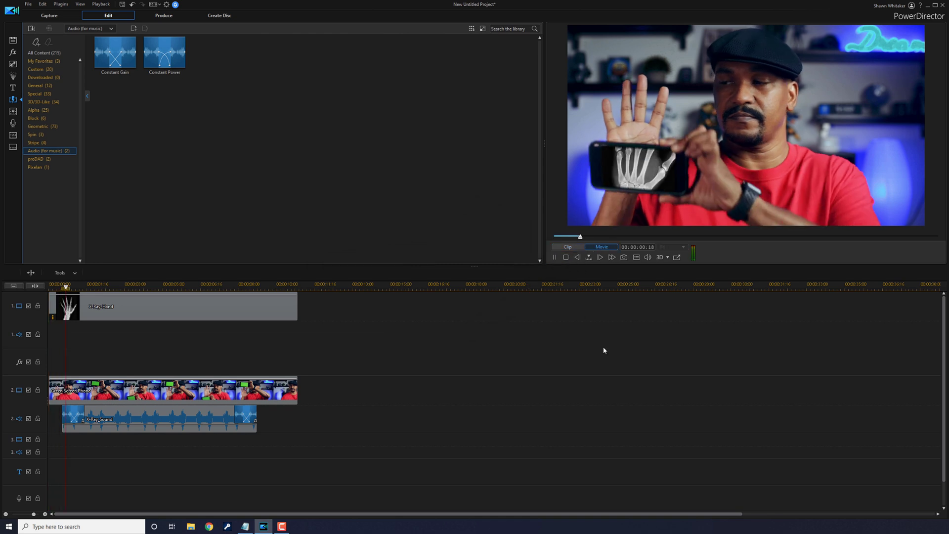